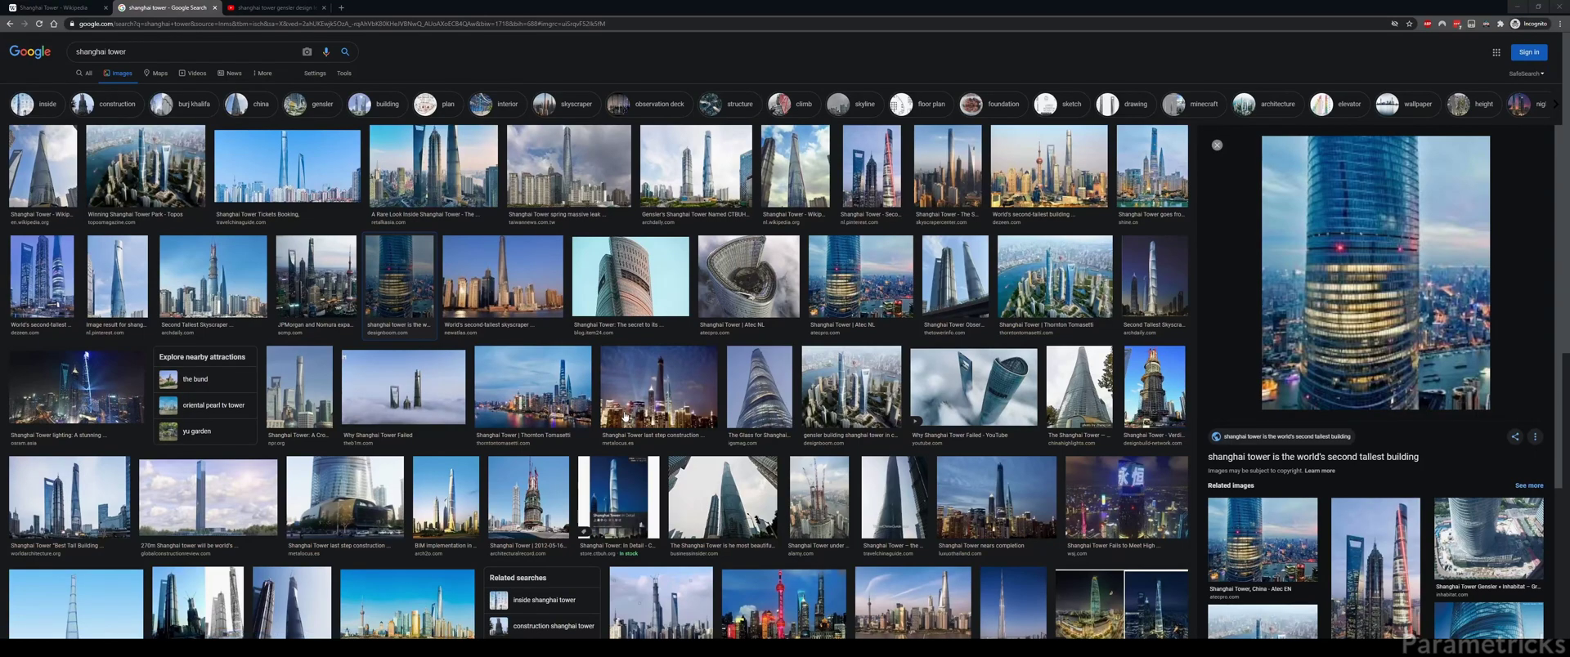
Preview the glass facade, Atec NL tower-top and ChinaTour.Net tower photos.
click(773, 397)
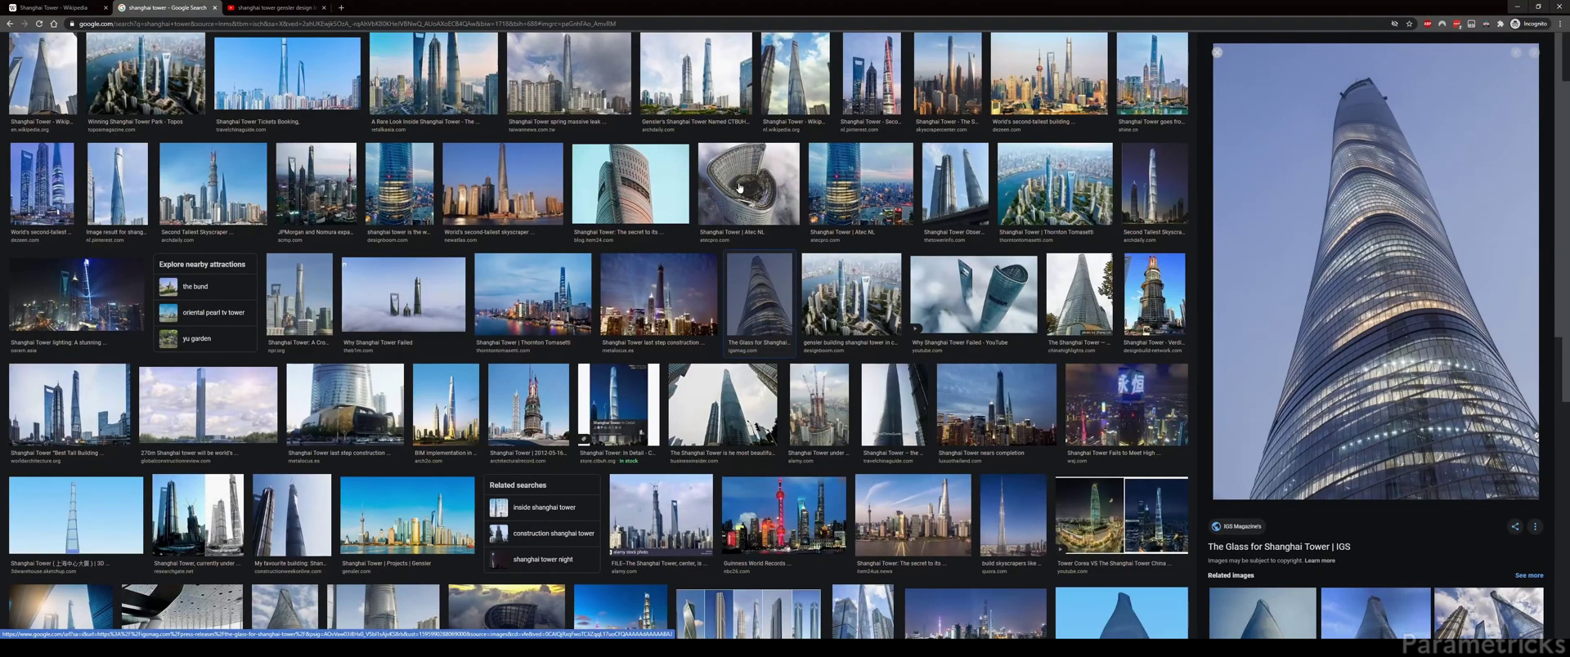
click(794, 195)
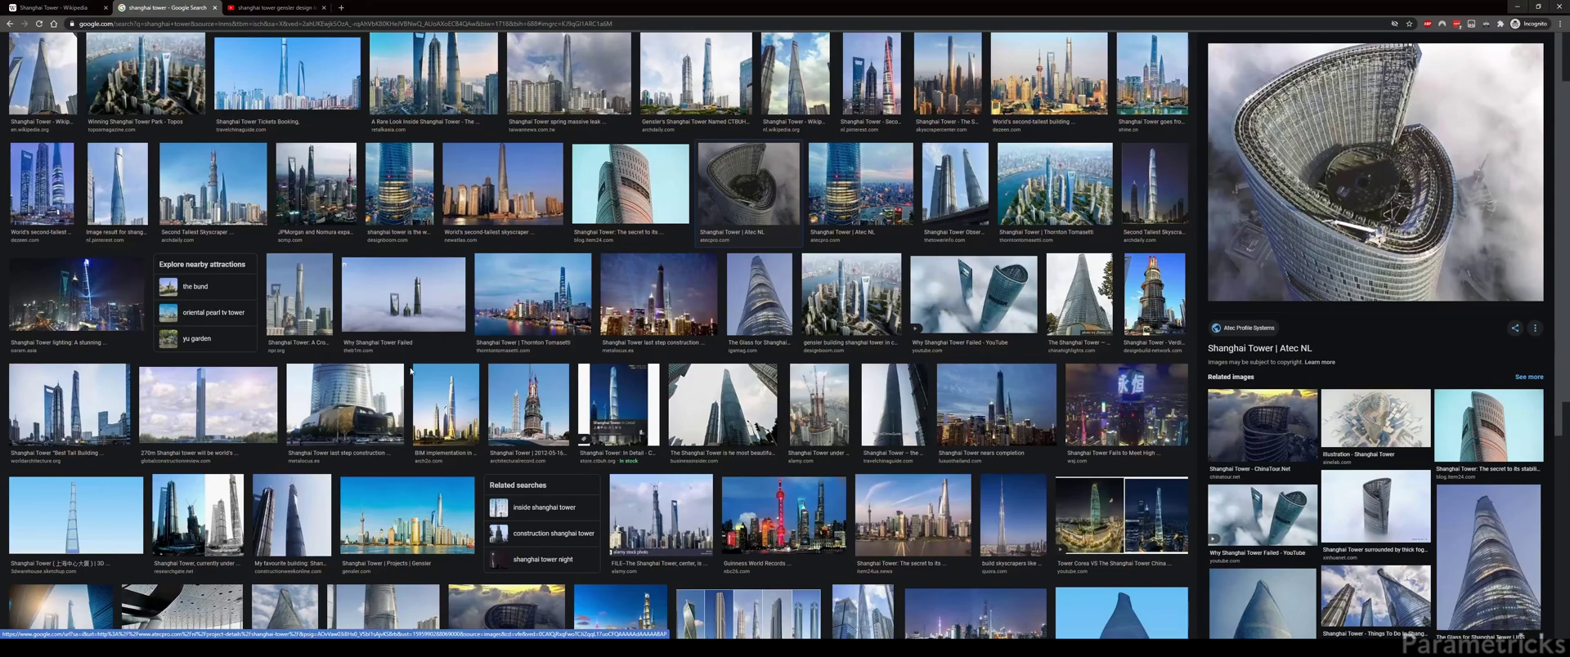
scroll(464, 387, down, 2)
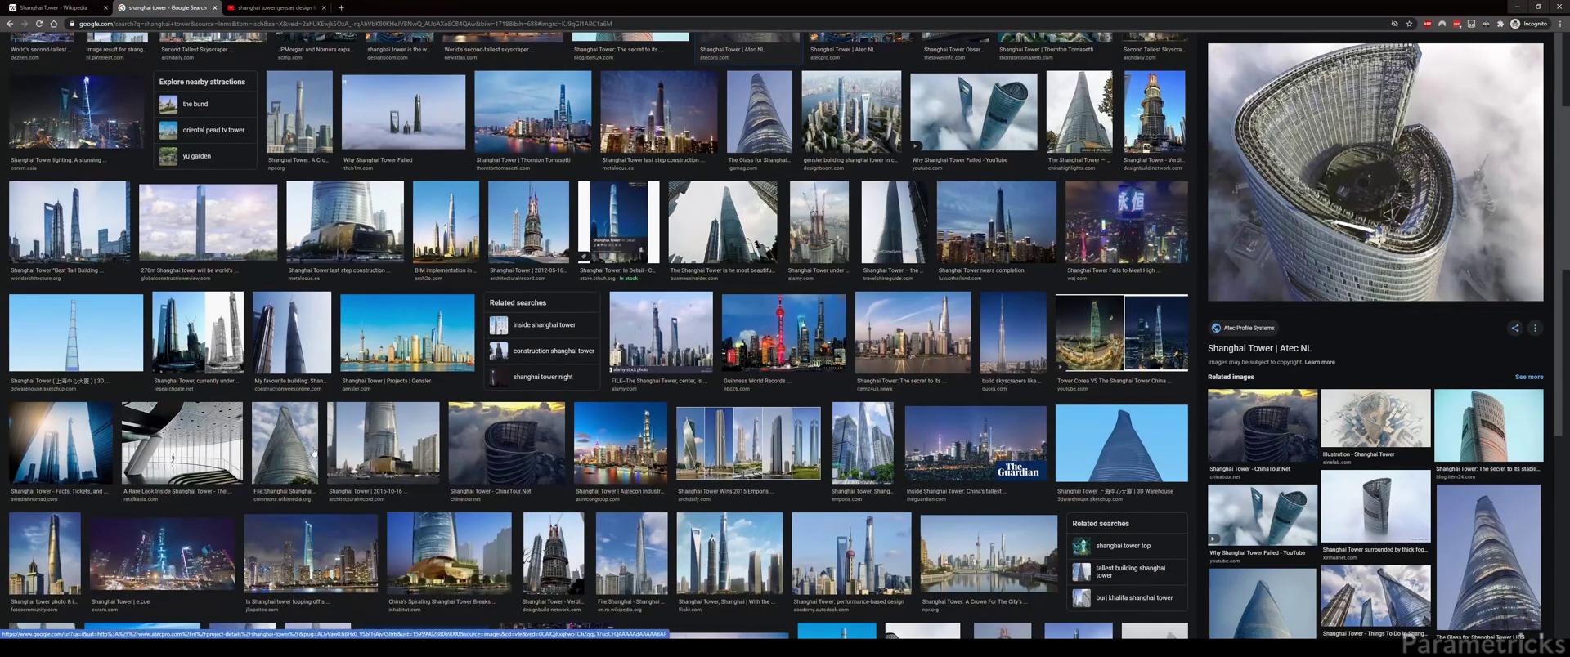
click(486, 460)
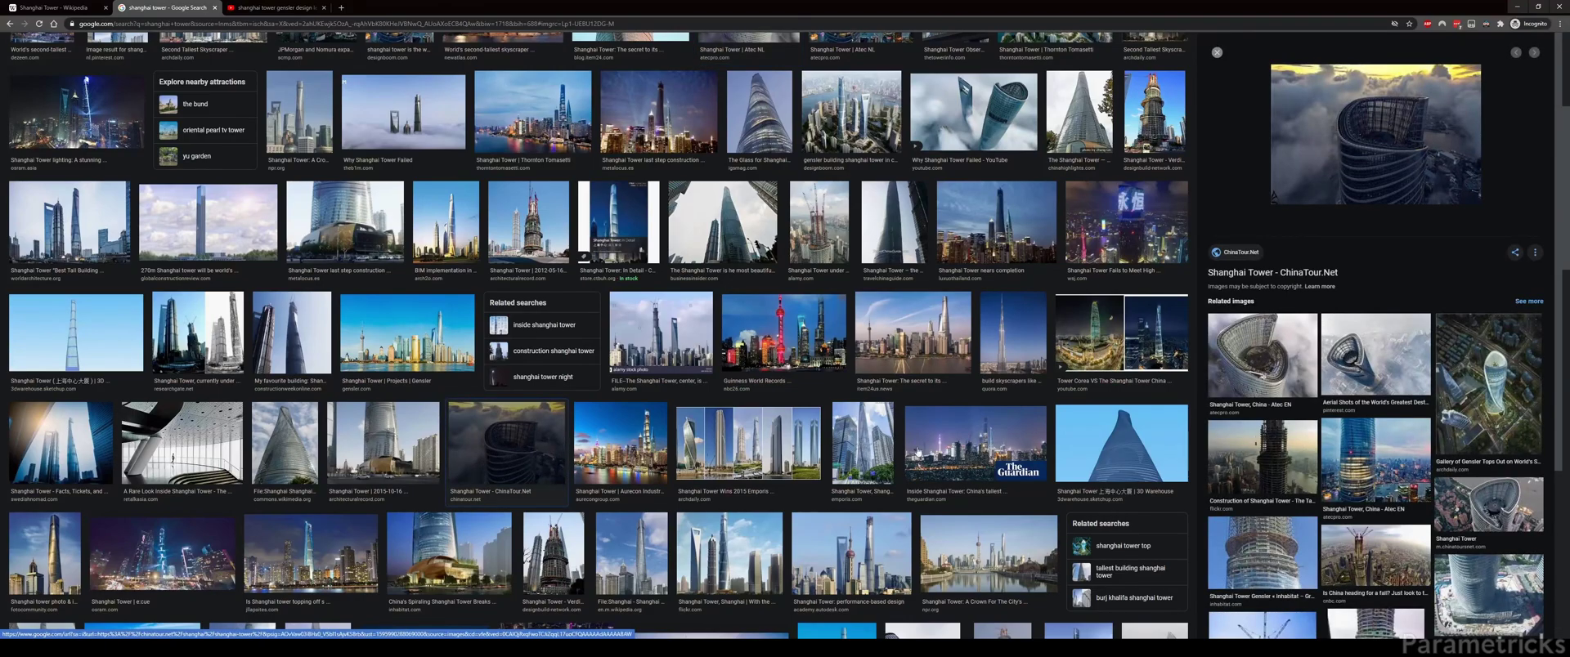
Preview the Tetra Tech, Topos garden and Shanghai Tower tour photos, then return to the top.
scroll(533, 449, down, 2)
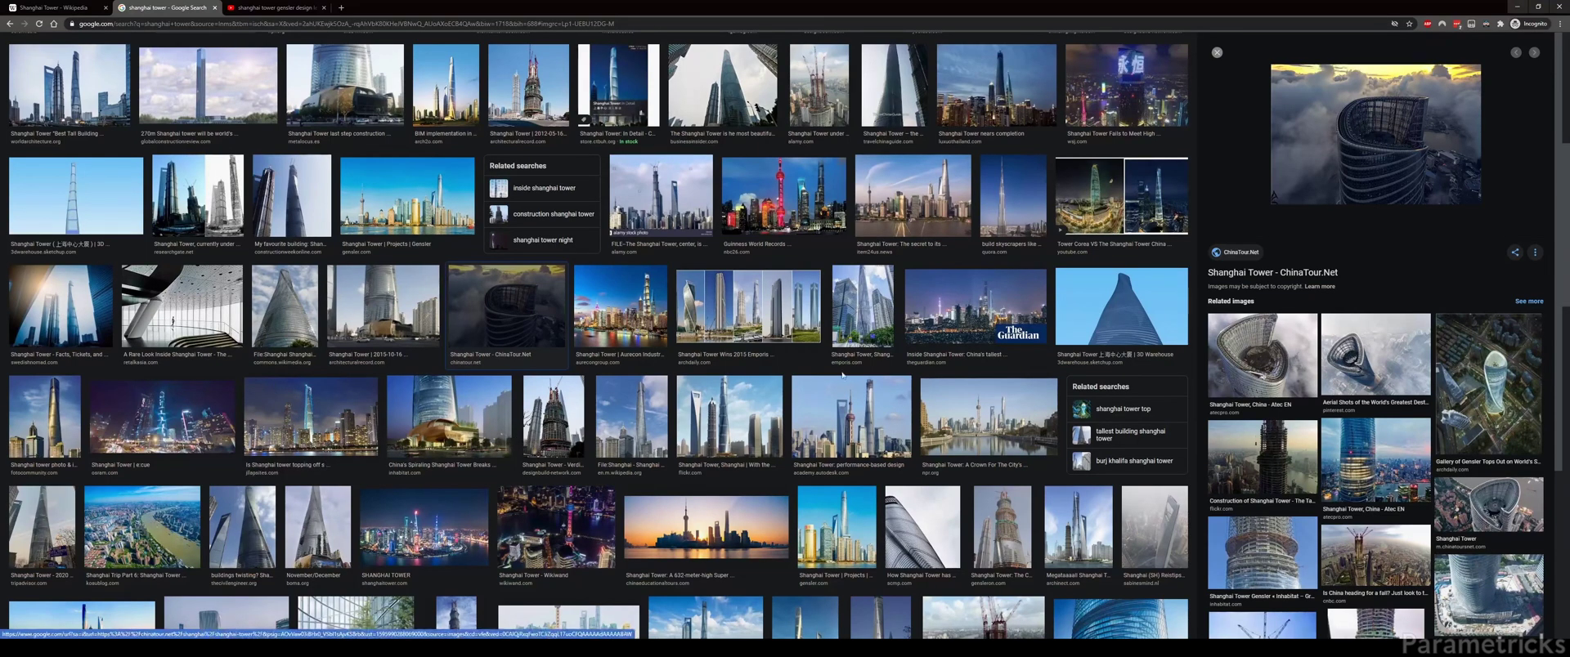
scroll(850, 377, down, 2)
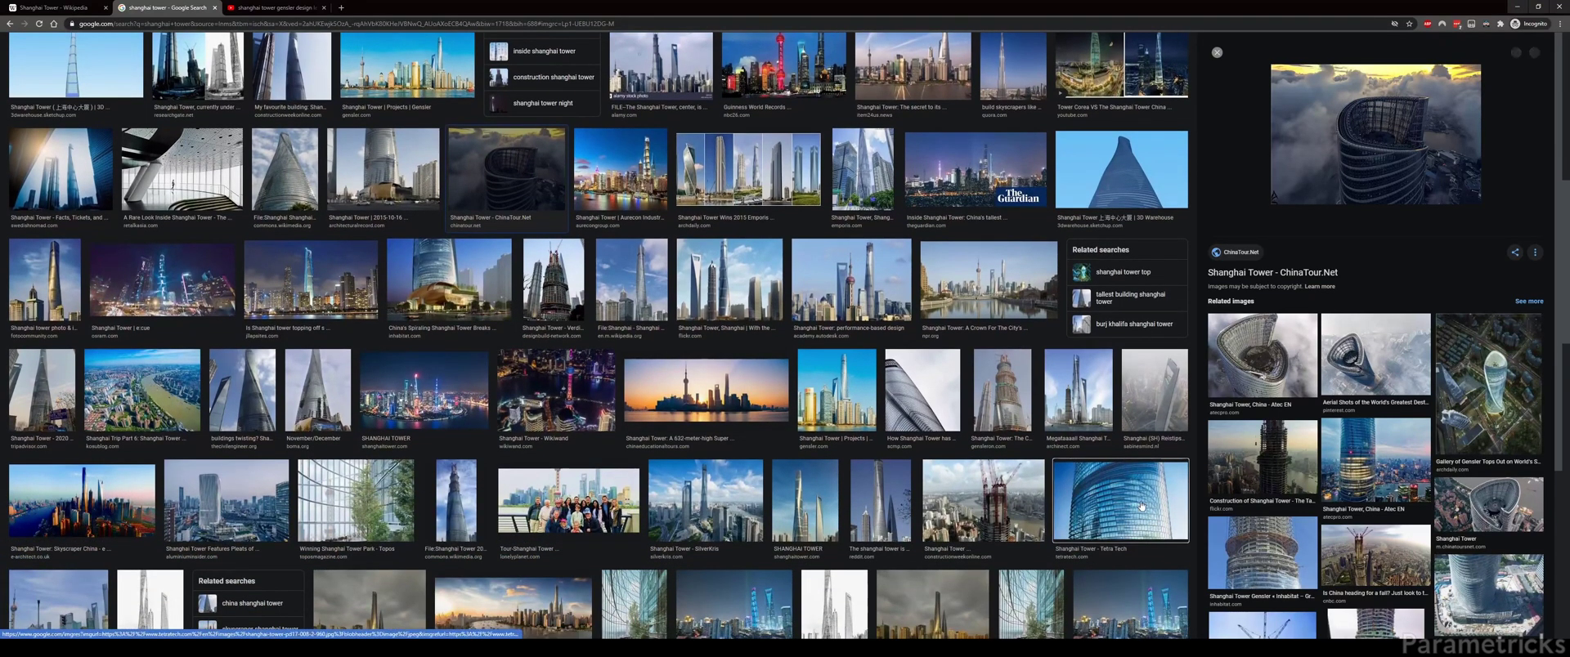
click(1141, 506)
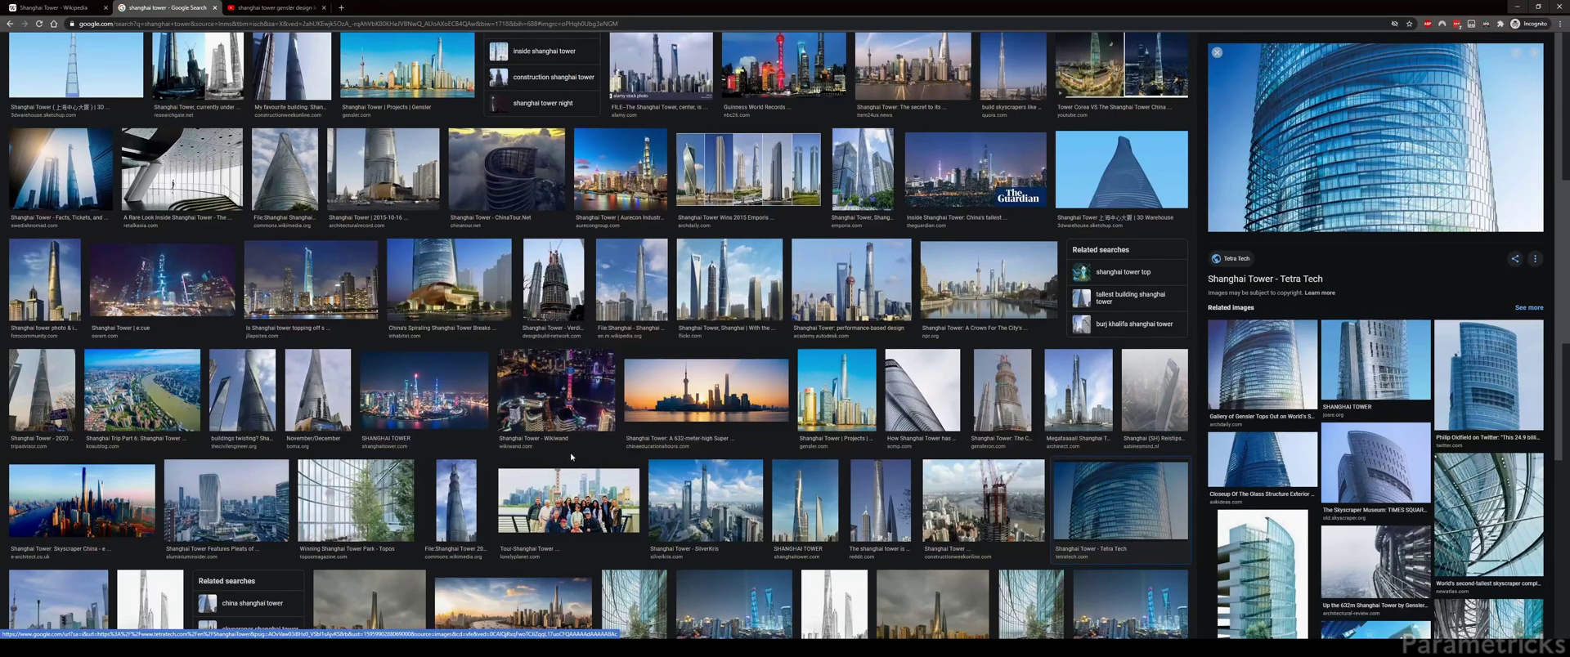
click(335, 474)
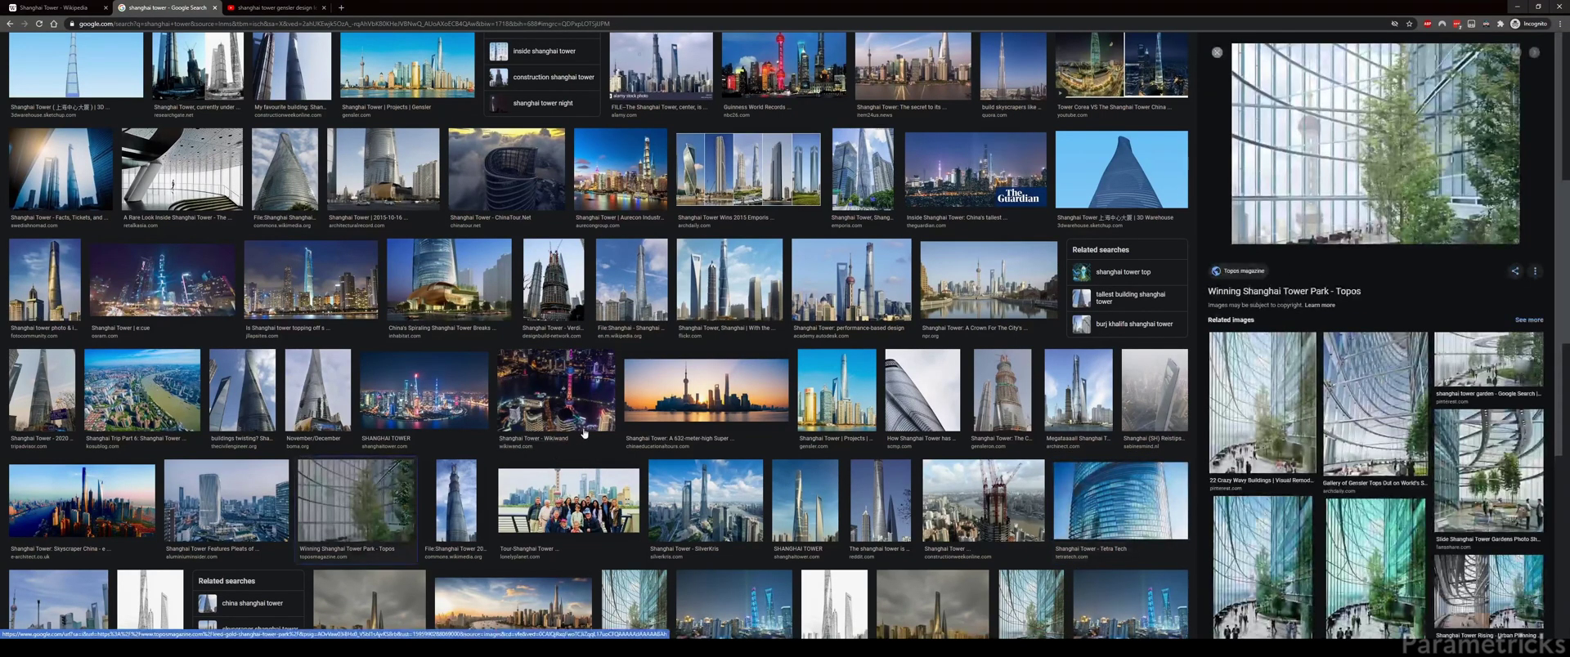
scroll(583, 434, down, 3)
click(544, 370)
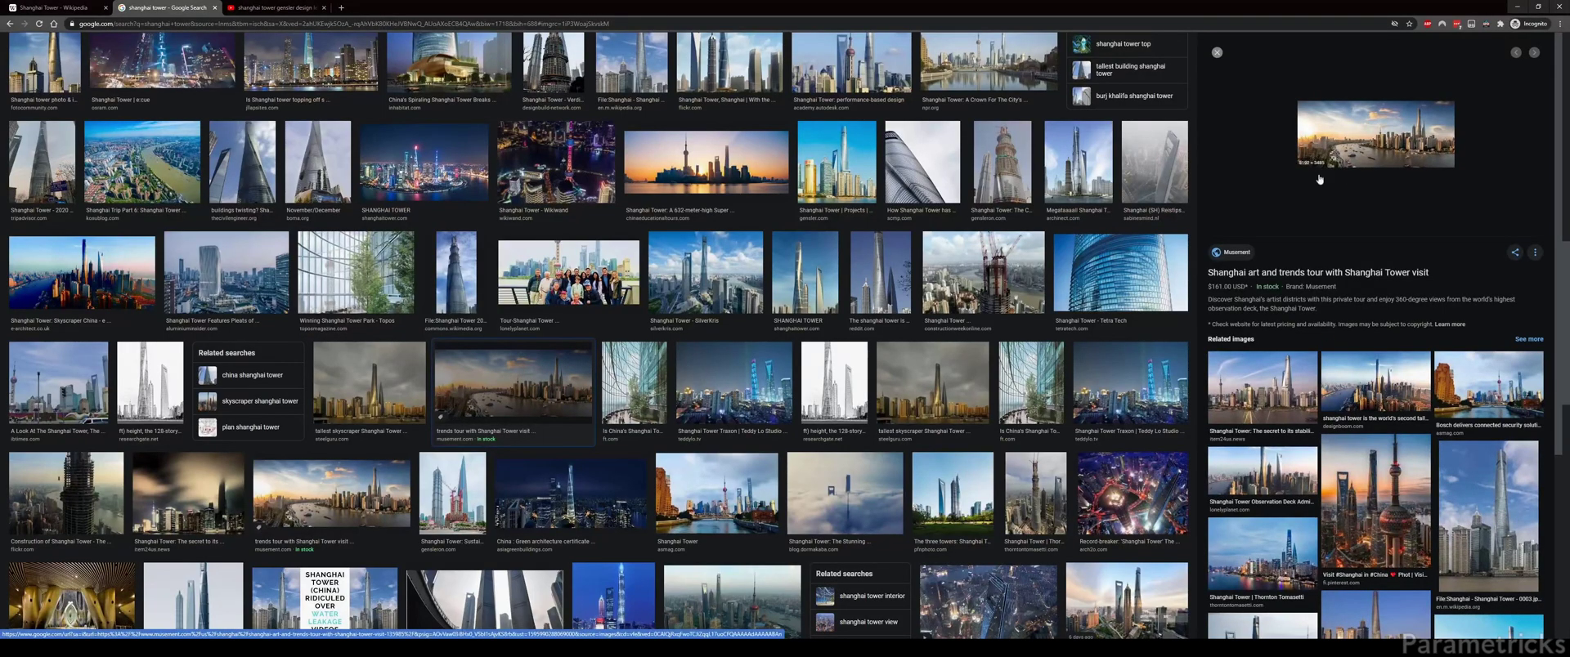
scroll(573, 352, up, 5)
scroll(572, 351, up, 5)
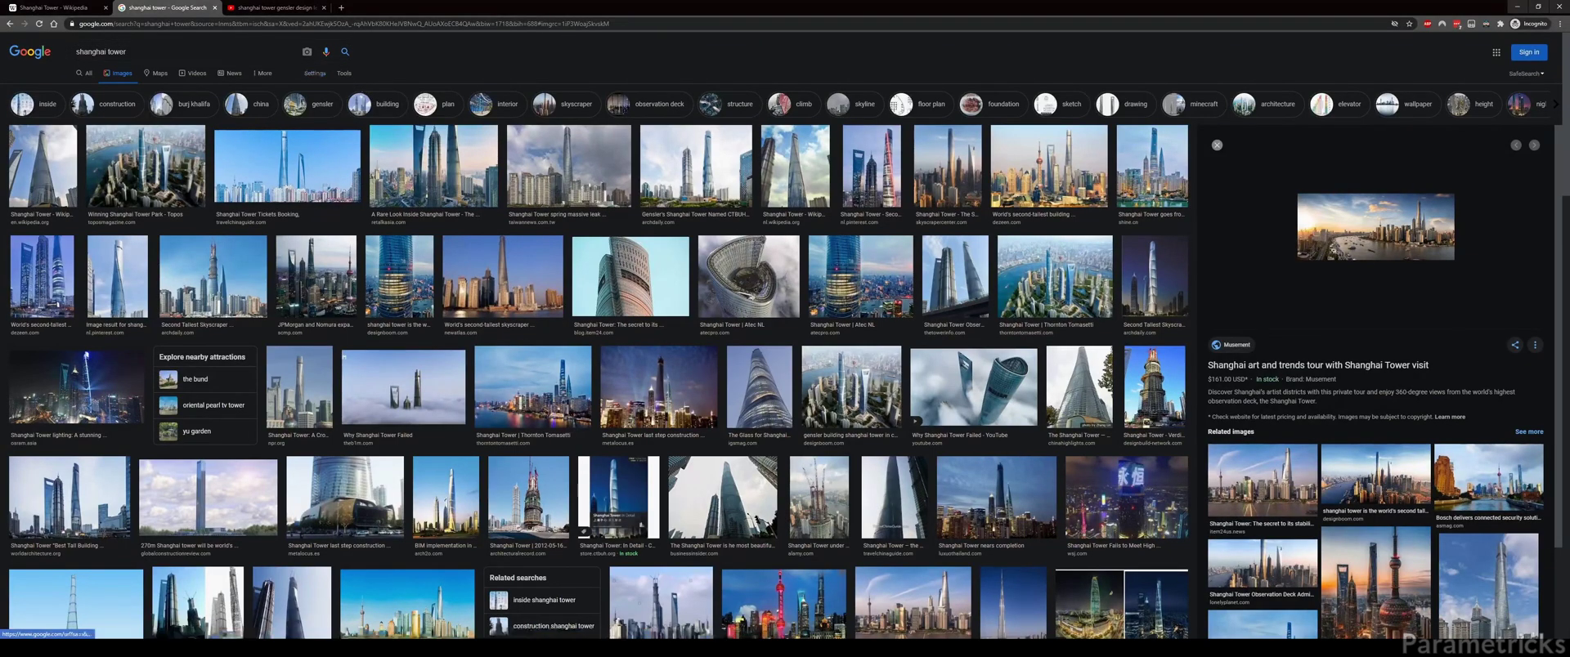
Show the YouTube results for the Gensler Shanghai Tower lecture.
click(280, 10)
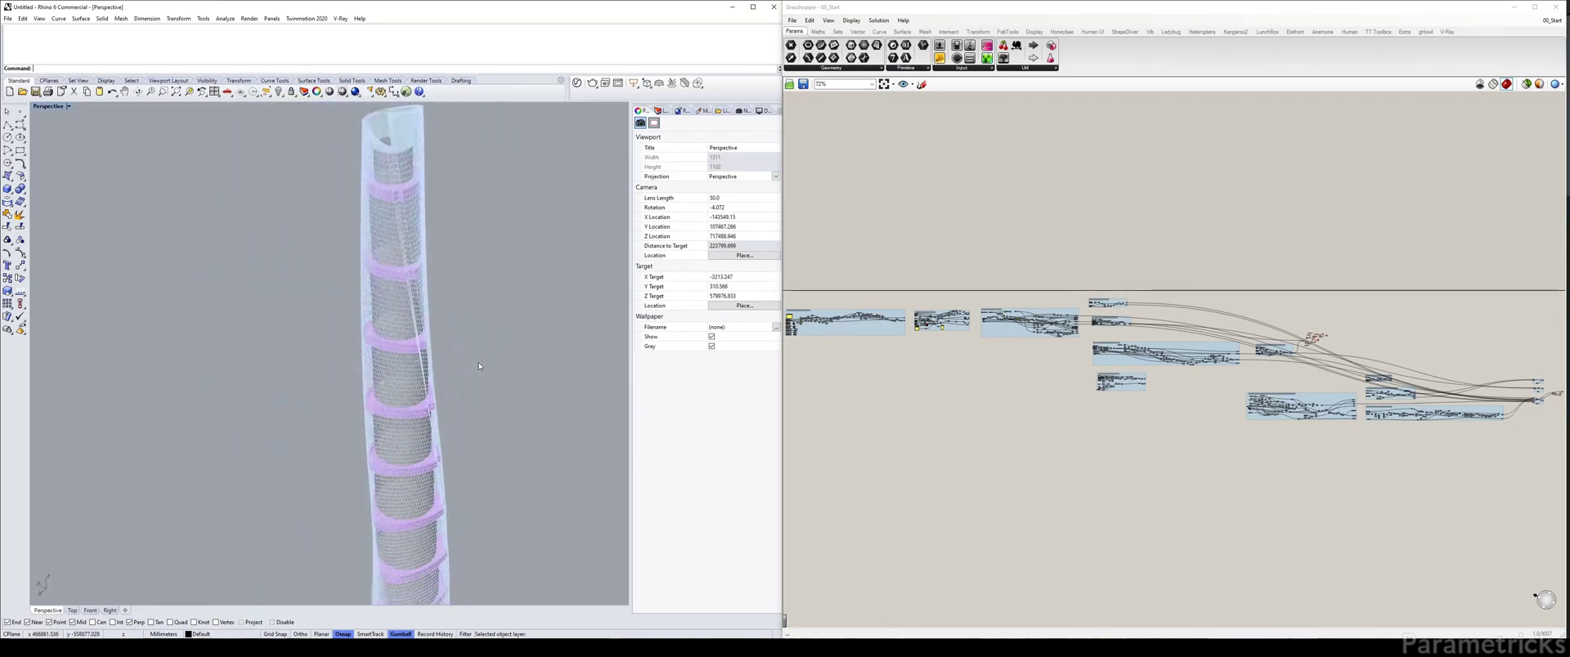
Zoom into the FLOORS-to-CROWN parameter sliders, select and deselect them, and orbit the tower.
scroll(870, 292, up, 5)
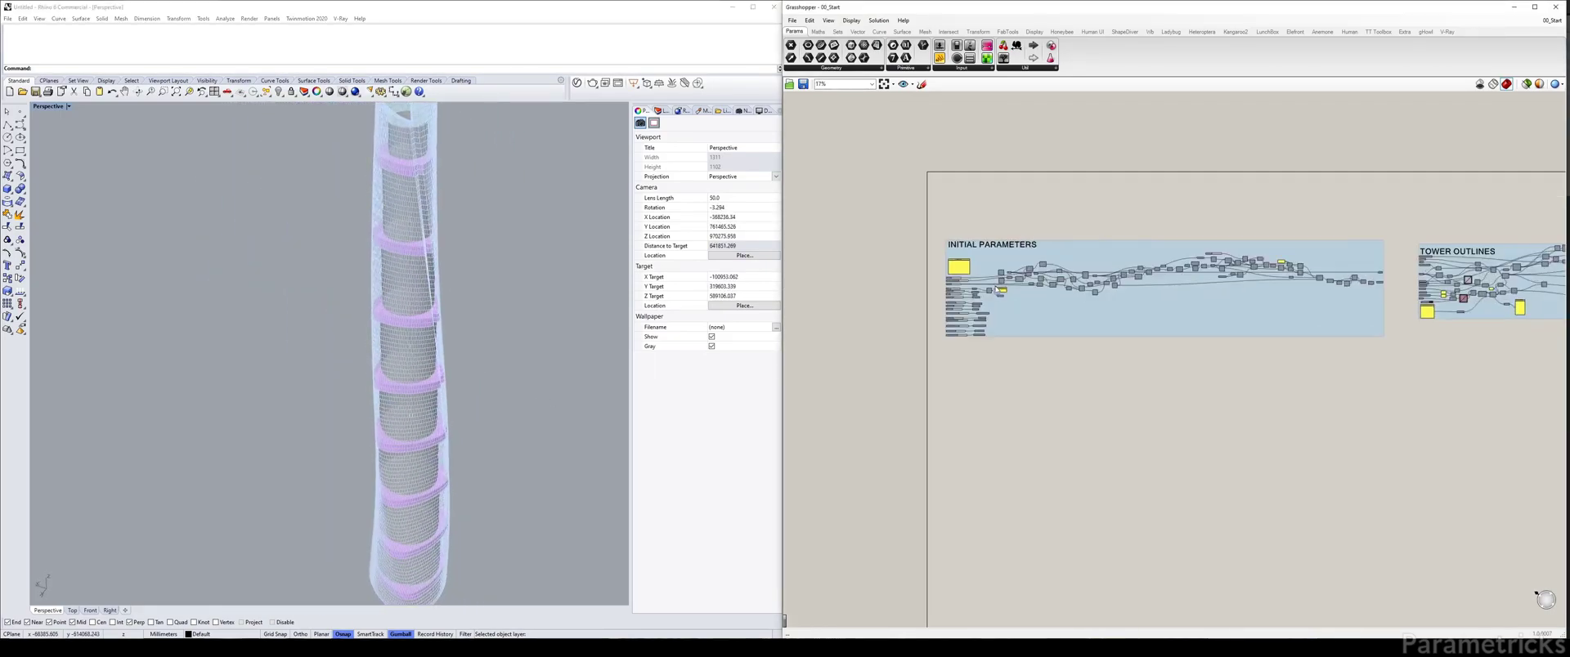
scroll(1053, 327, up, 3)
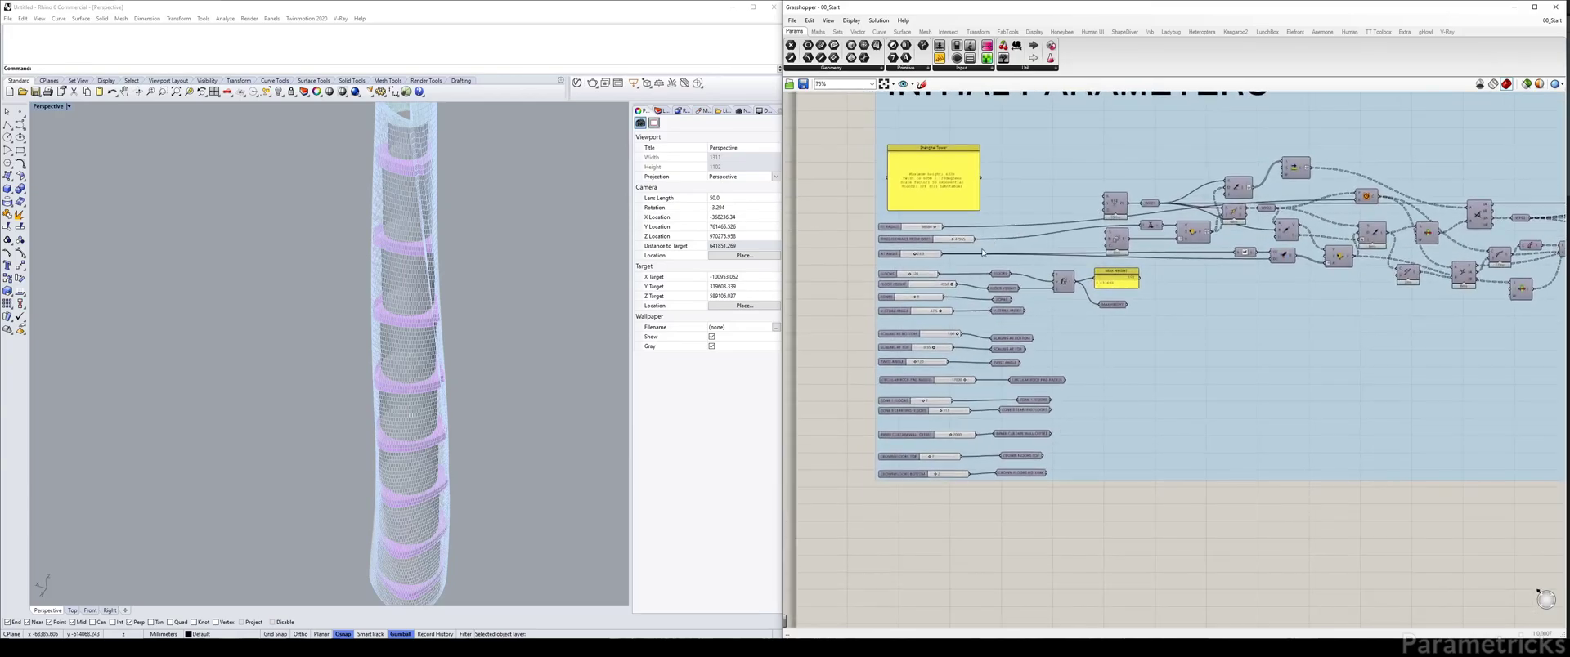
scroll(930, 309, up, 1)
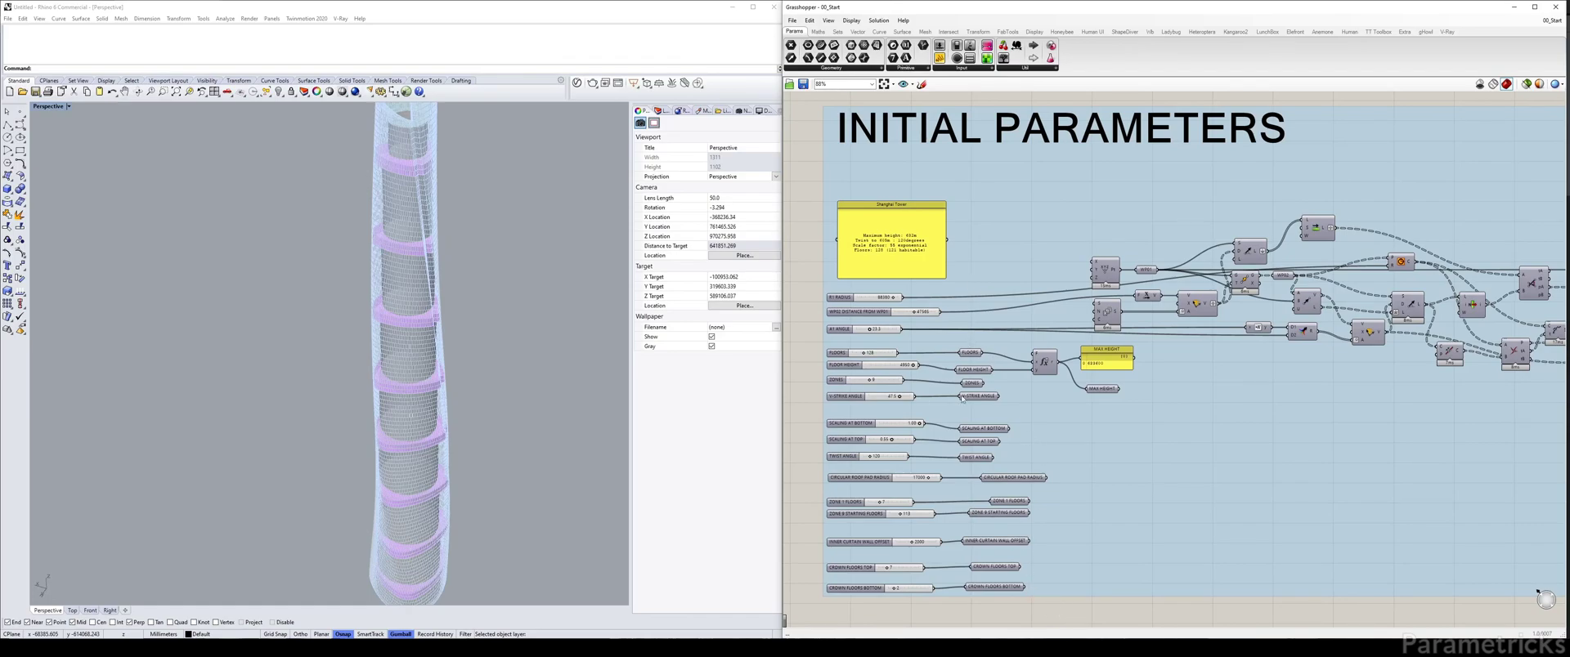
drag(1041, 615, 951, 334)
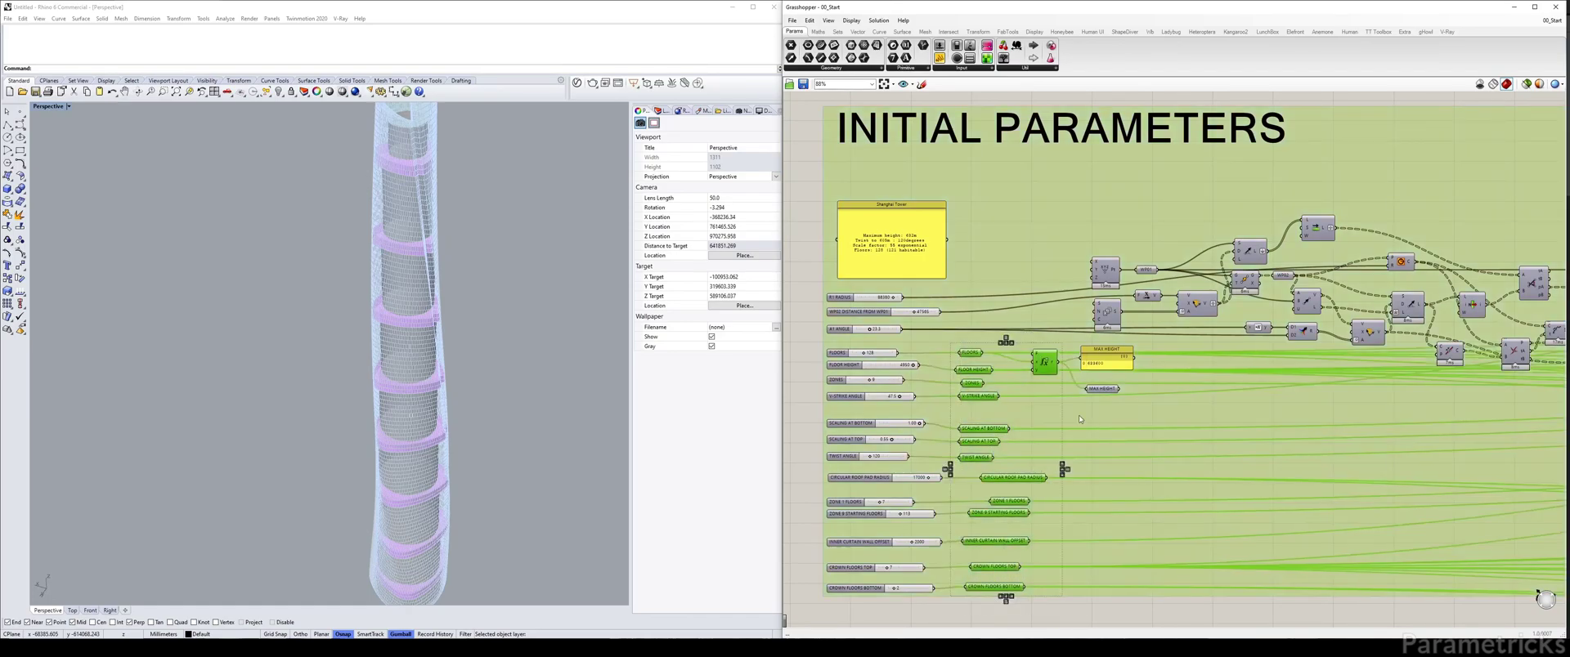
click(886, 385)
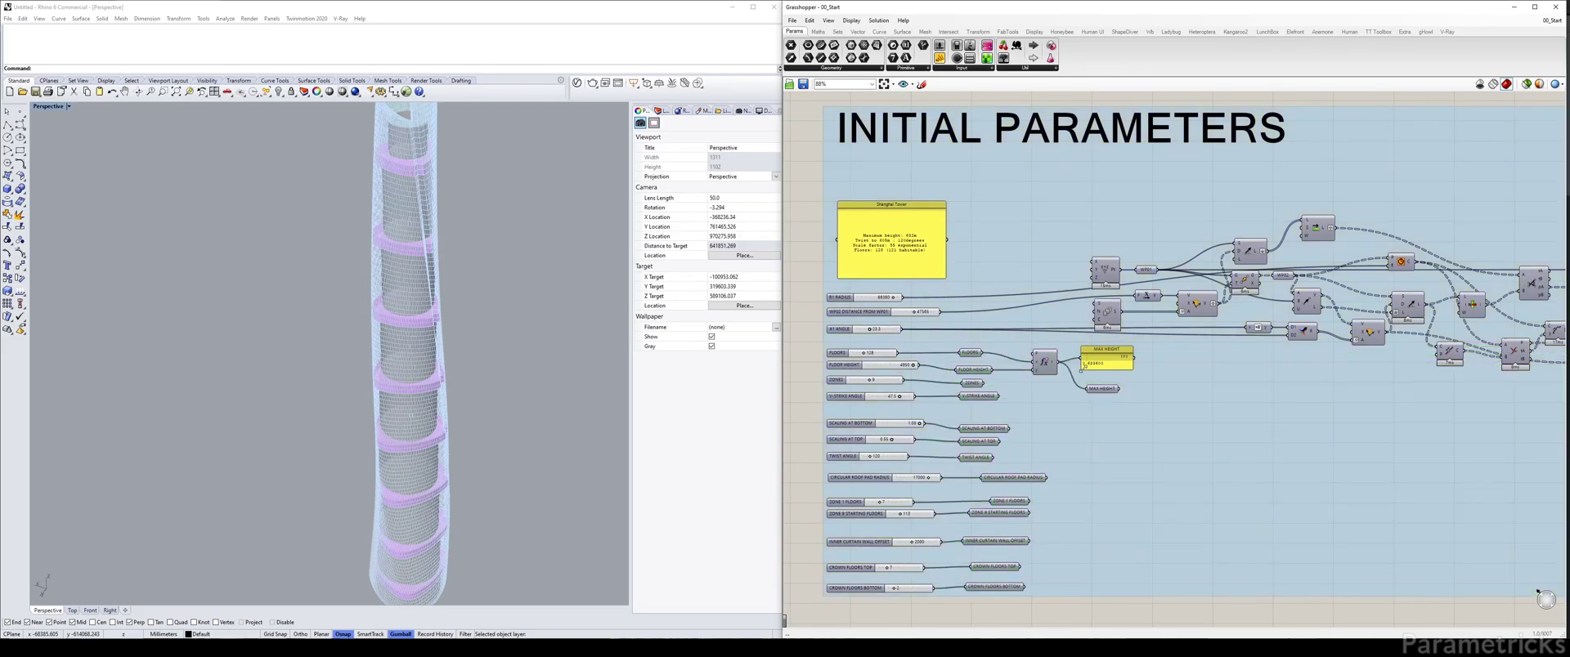
right_drag(458, 311, 879, 273)
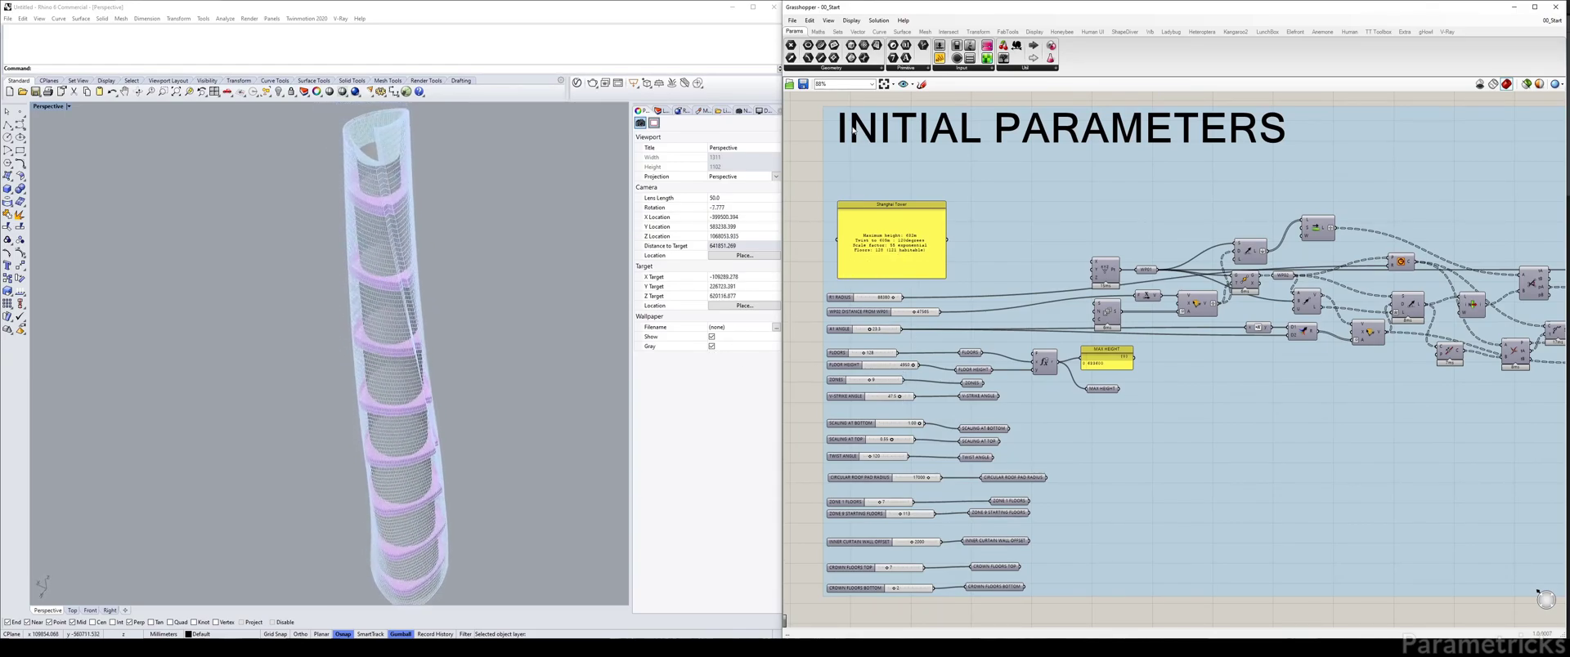
right_drag(879, 272, 814, 166)
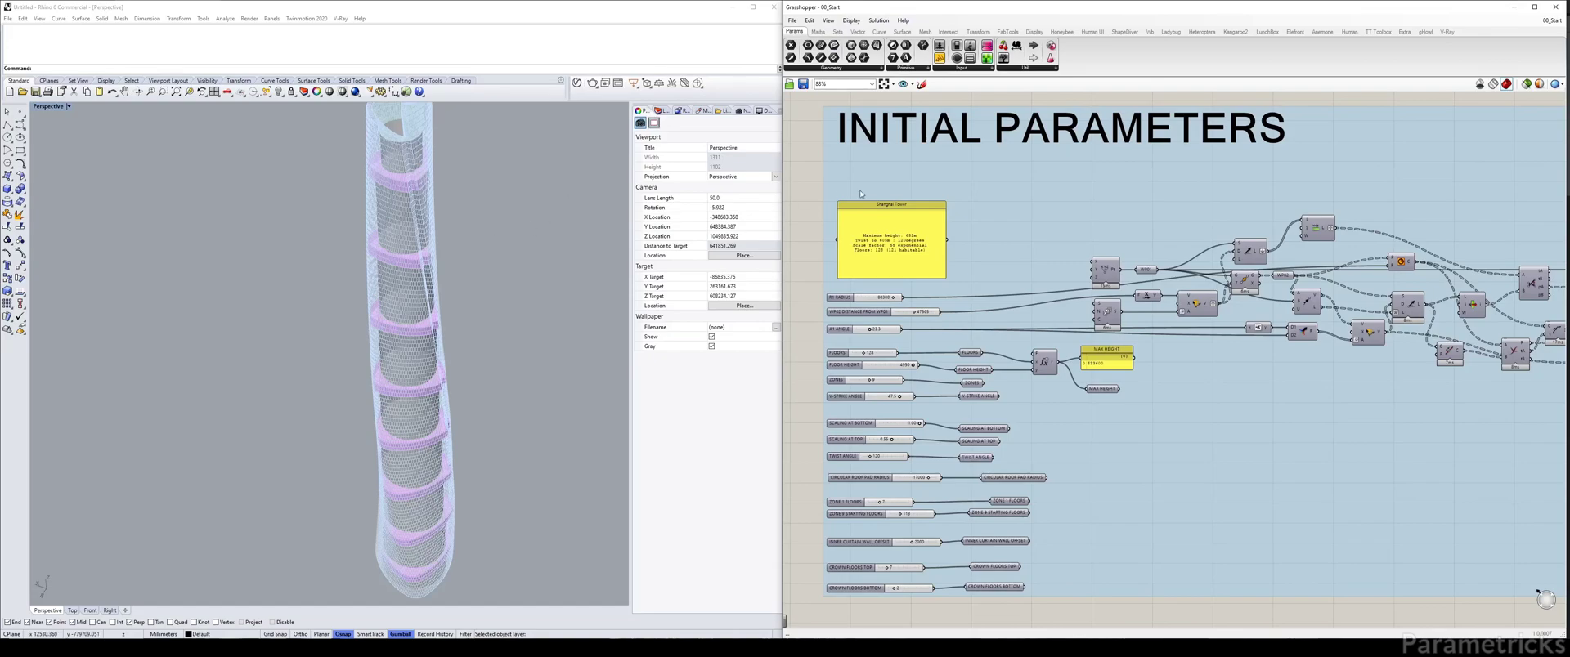
Restore the Mini ST state, then Mini ST Slim, then back to Full ST.
click(855, 22)
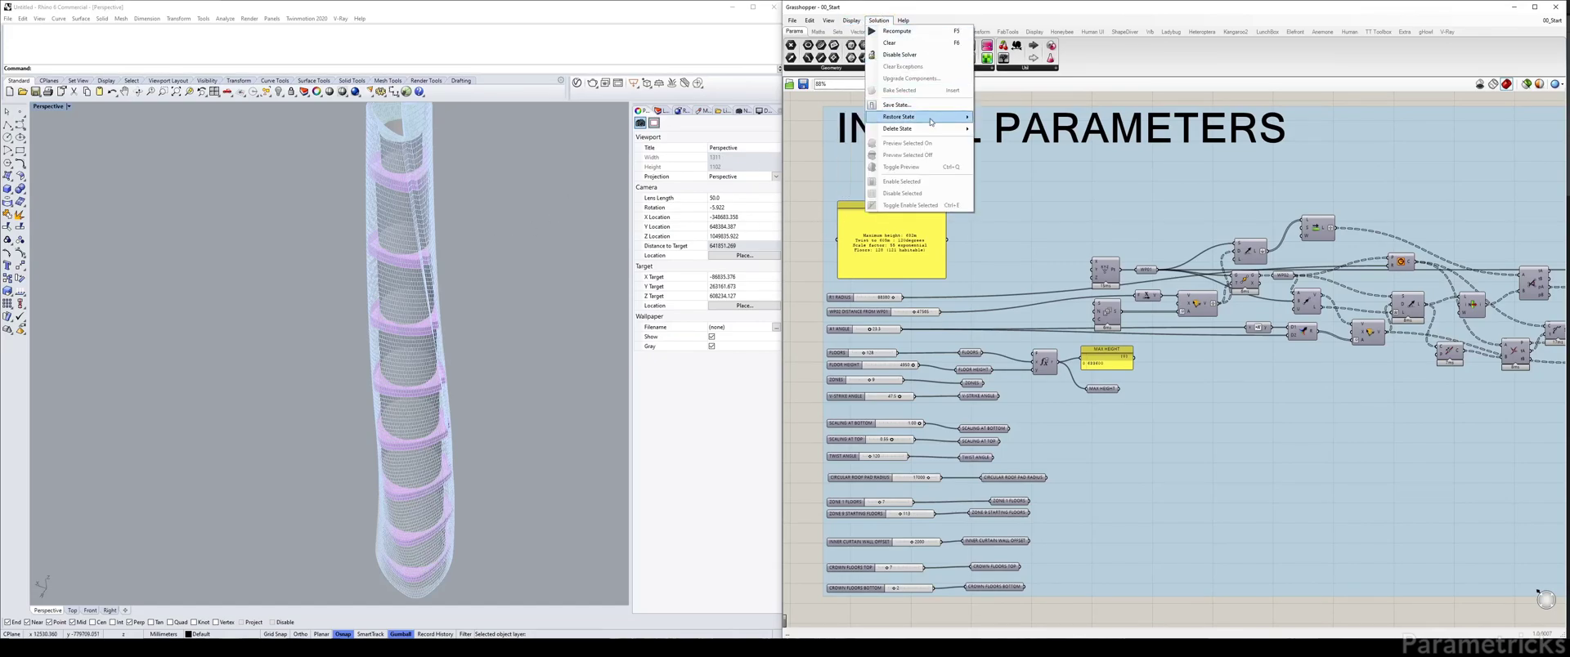
mouse_move(901, 116)
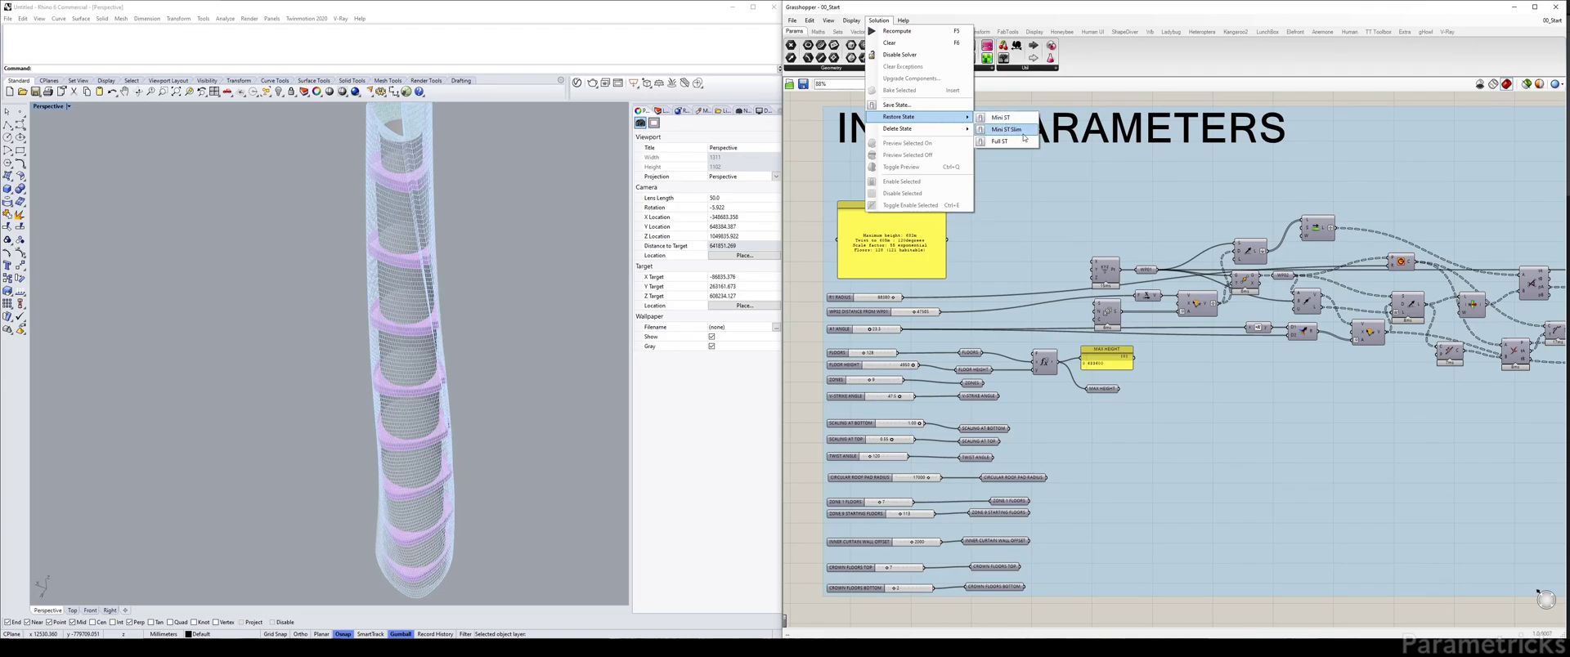
click(1020, 122)
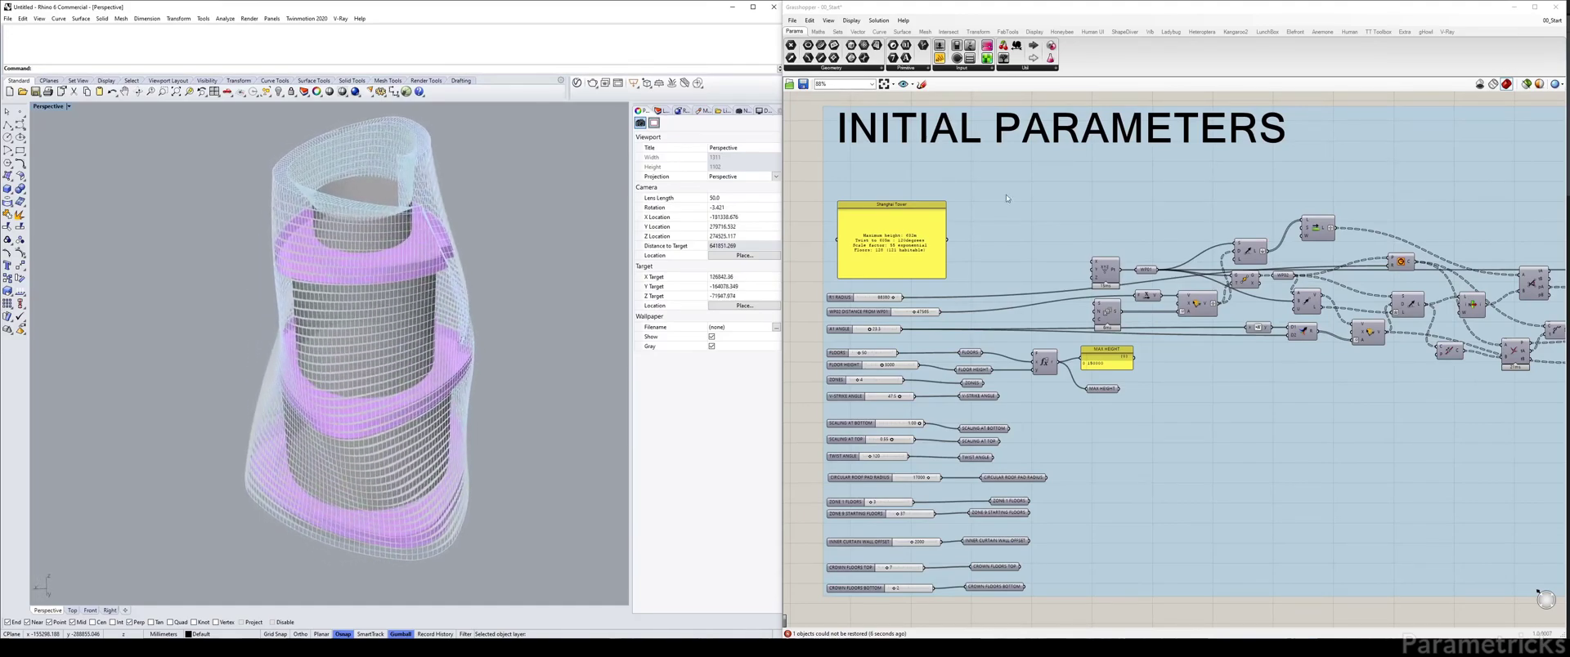
click(878, 19)
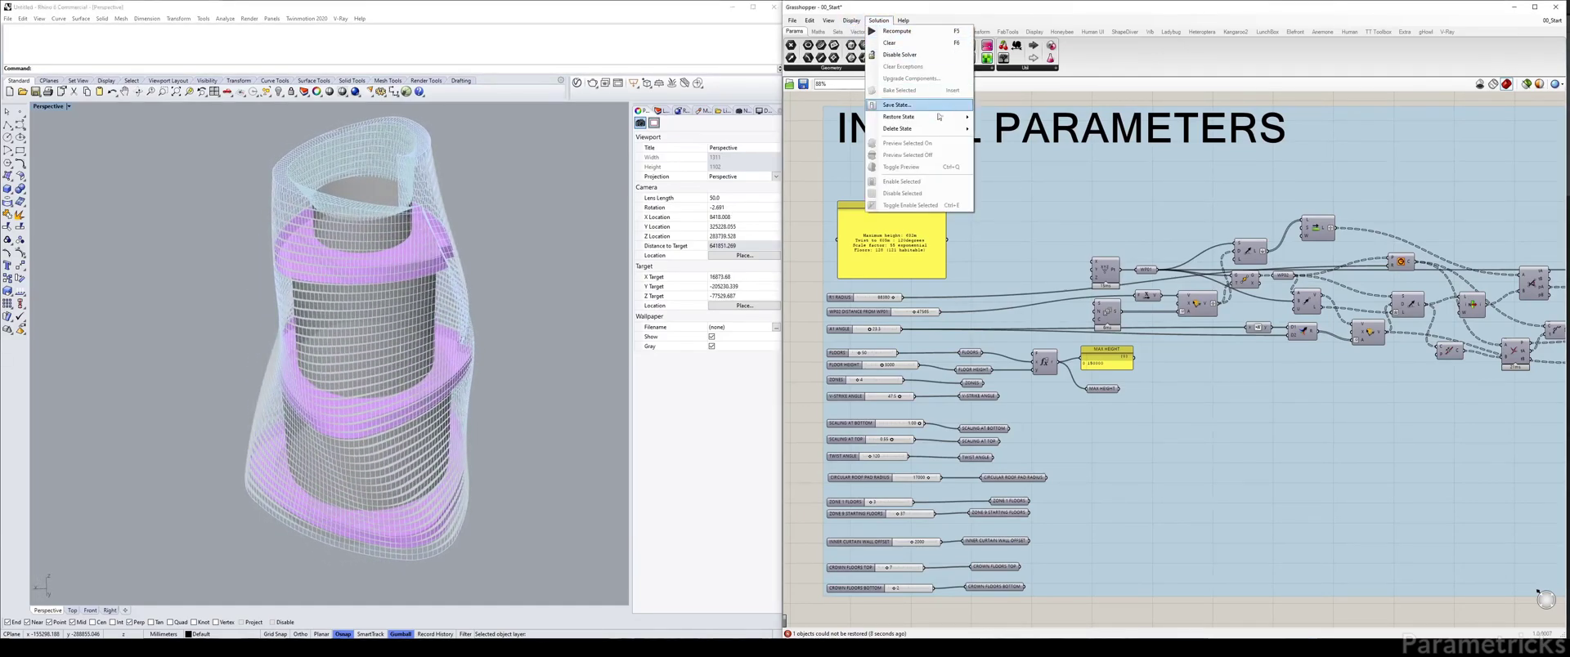
mouse_move(900, 116)
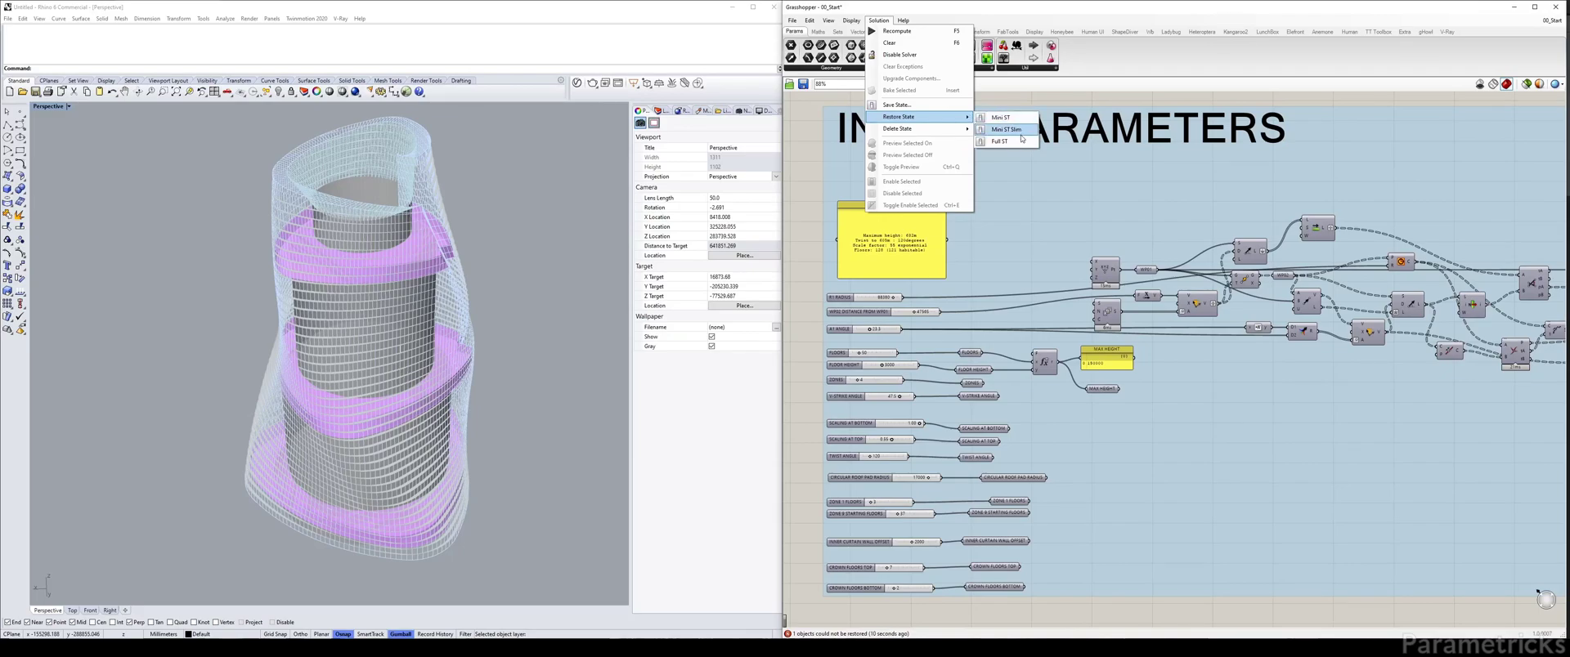
click(1022, 130)
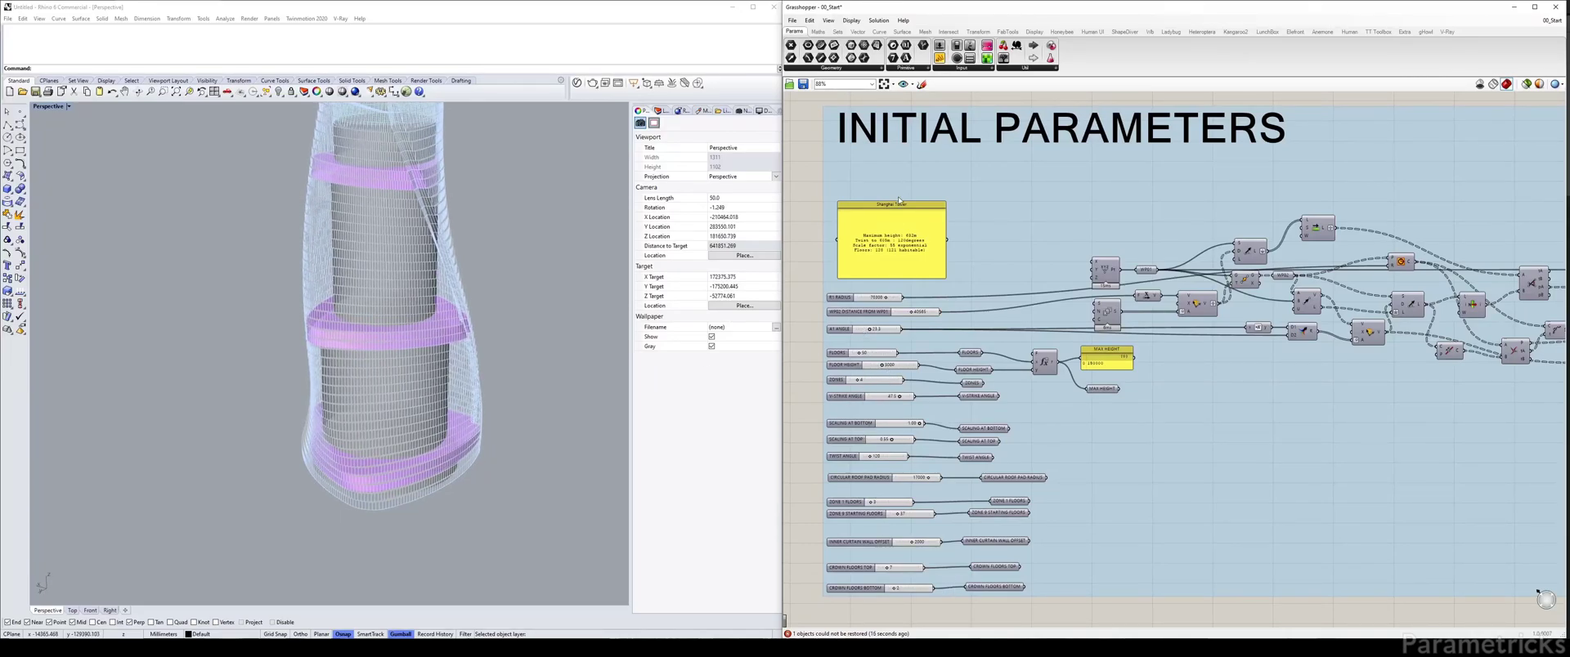
click(878, 20)
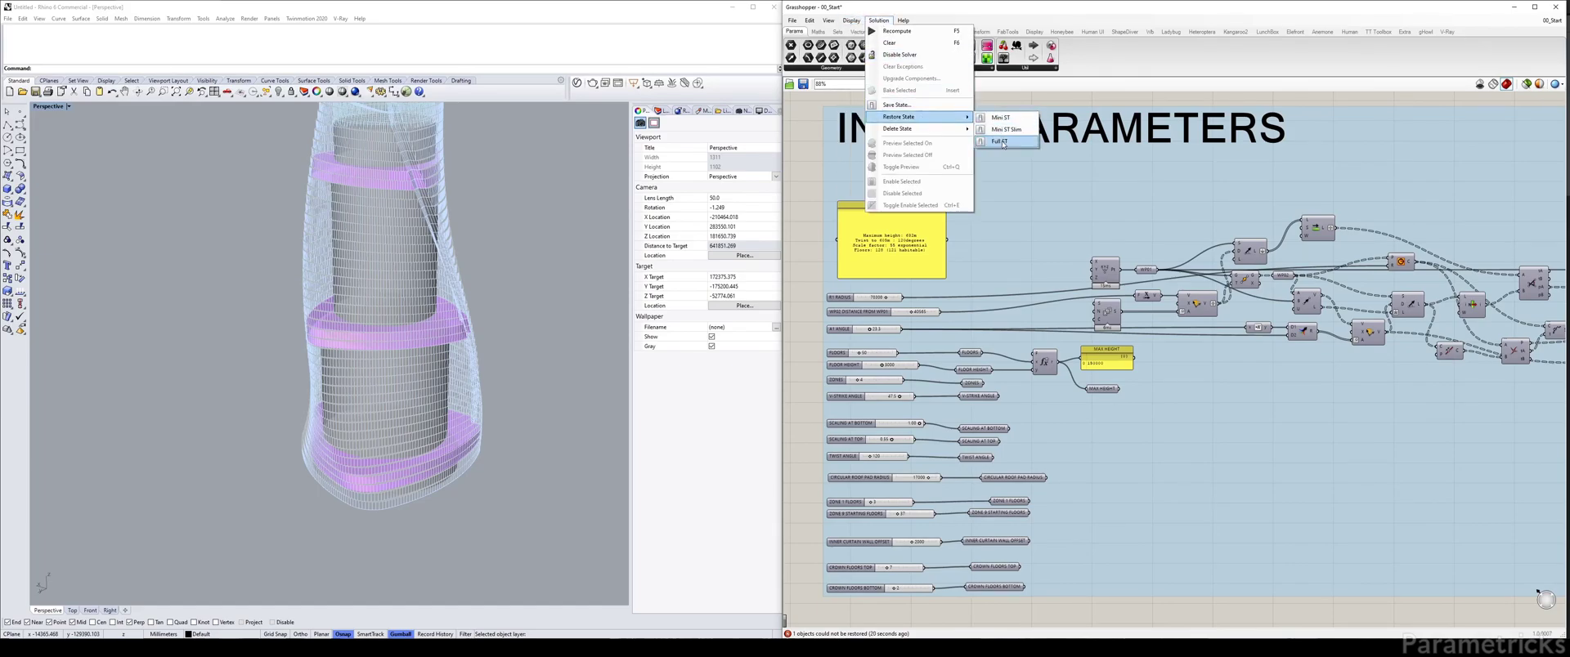
click(1001, 142)
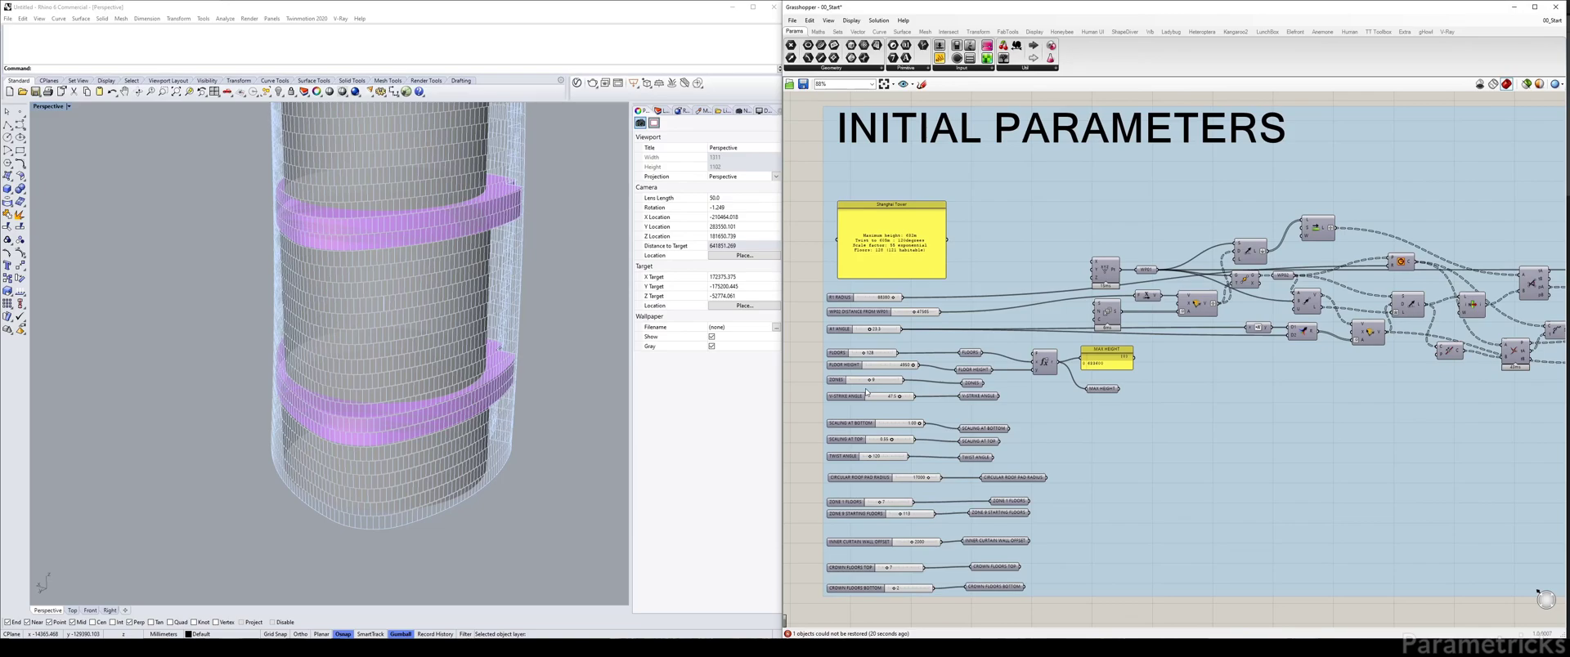
Zoom out the Grasshopper canvas and pan right to the Crown Mid Platform and Steel Rods groups.
scroll(1076, 301, down, 5)
scroll(548, 309, down, 3)
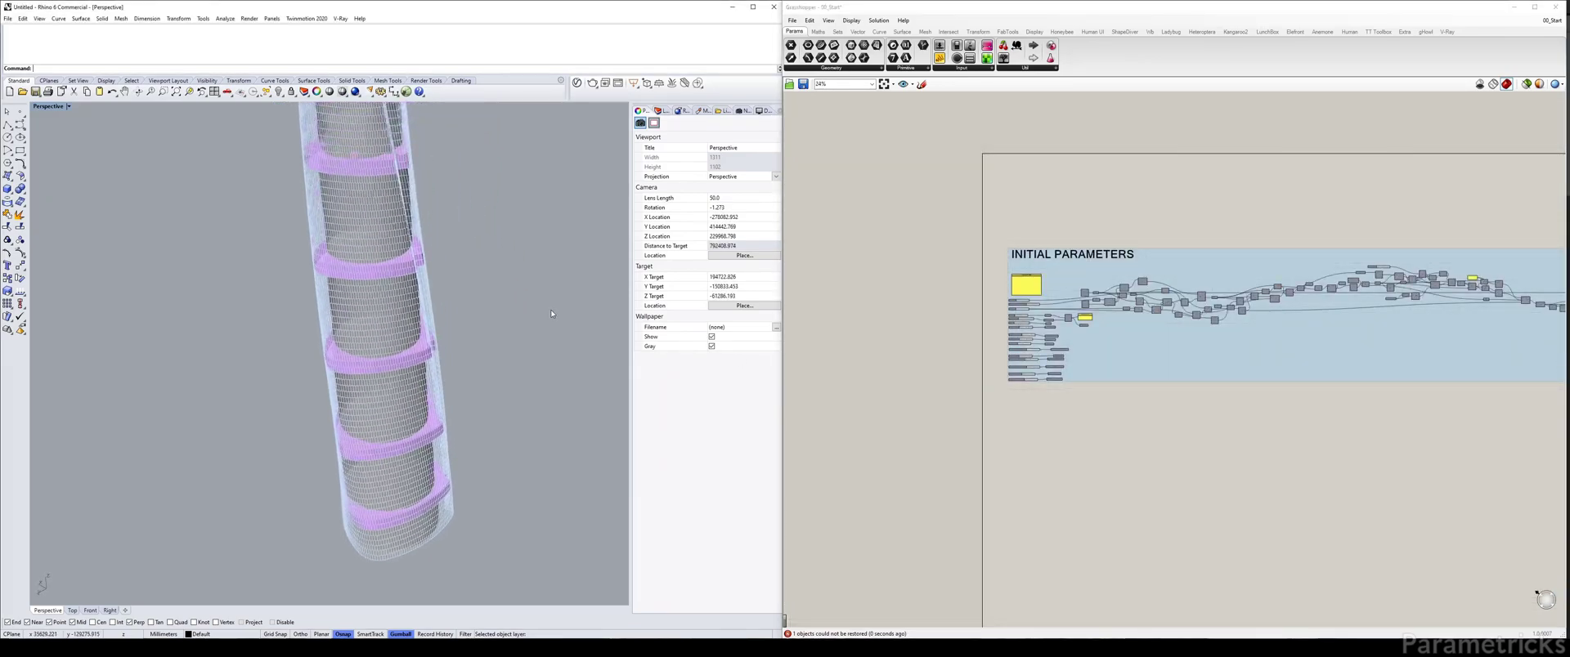
scroll(551, 313, down, 3)
scroll(1167, 312, down, 3)
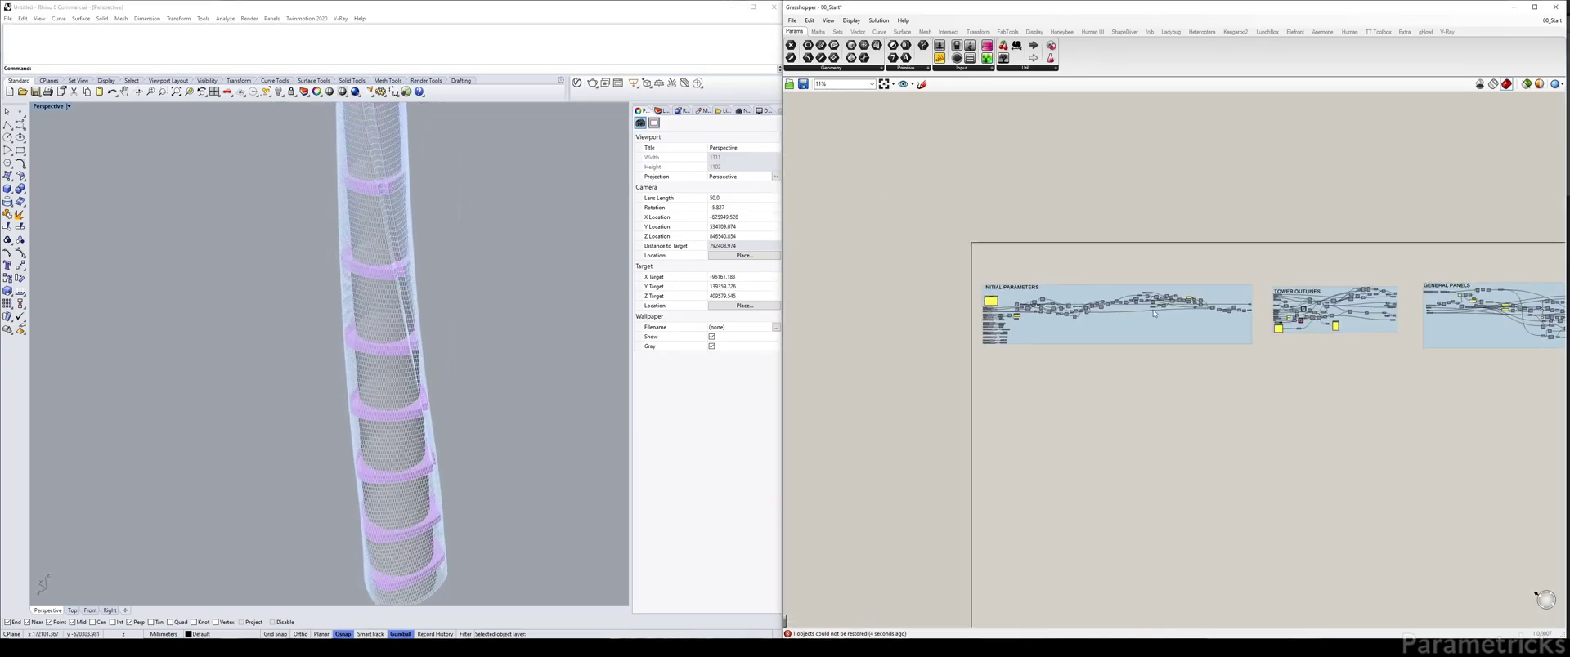
right_drag(1167, 313, 948, 304)
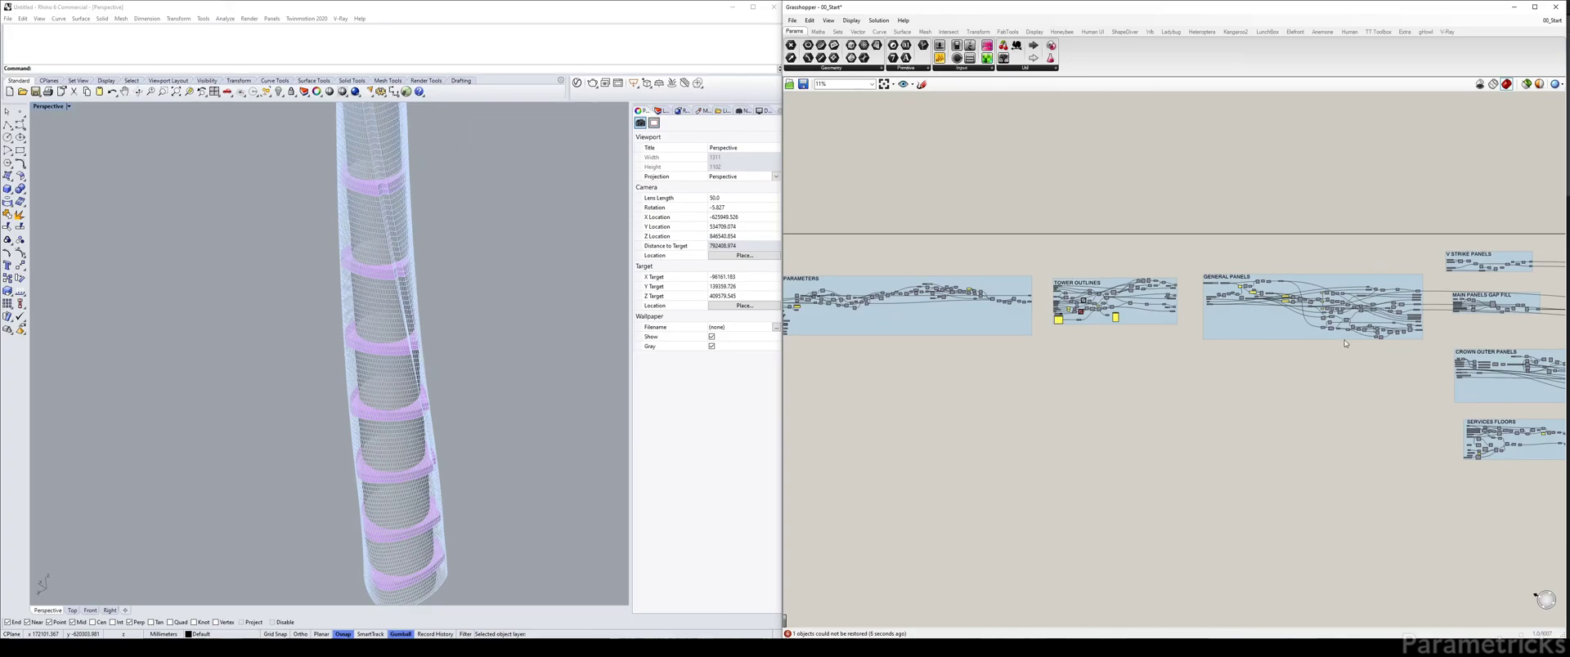
right_drag(1365, 389, 817, 344)
mouse_move(1125, 309)
right_down()
mouse_move(1011, 269)
mouse_move(818, 262)
mouse_move(959, 256)
right_up()
Zoom past the General Panels group to focus on TOWER OUTLINES beside the full tower.
scroll(1011, 269, up, 2)
scroll(900, 258, down, 3)
scroll(959, 256, up, 3)
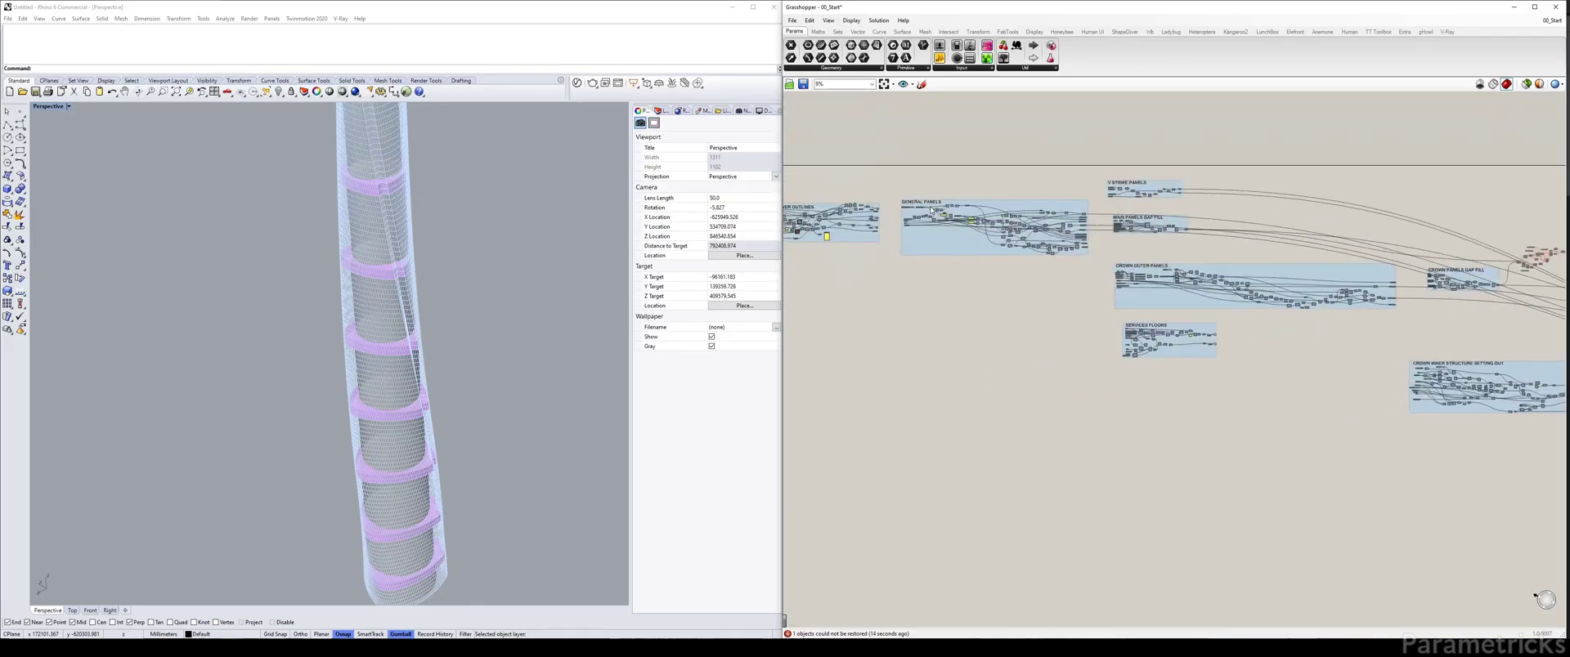
scroll(960, 238, up, 3)
scroll(1289, 327, down, 2)
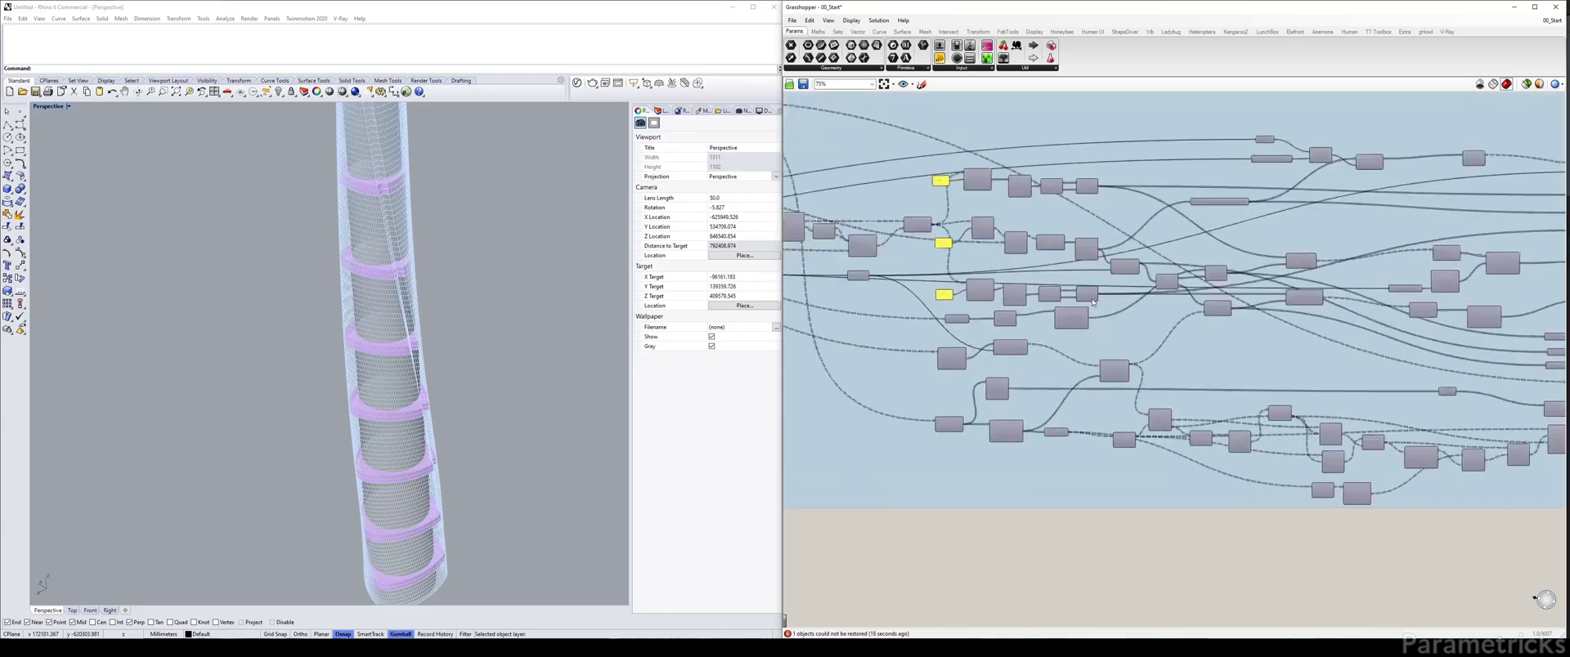
right_drag(1289, 327, 1109, 264)
scroll(1109, 264, down, 2)
scroll(1109, 265, down, 2)
scroll(983, 332, up, 3)
scroll(983, 331, up, 2)
scroll(983, 331, up, 1)
scroll(1029, 274, up, 1)
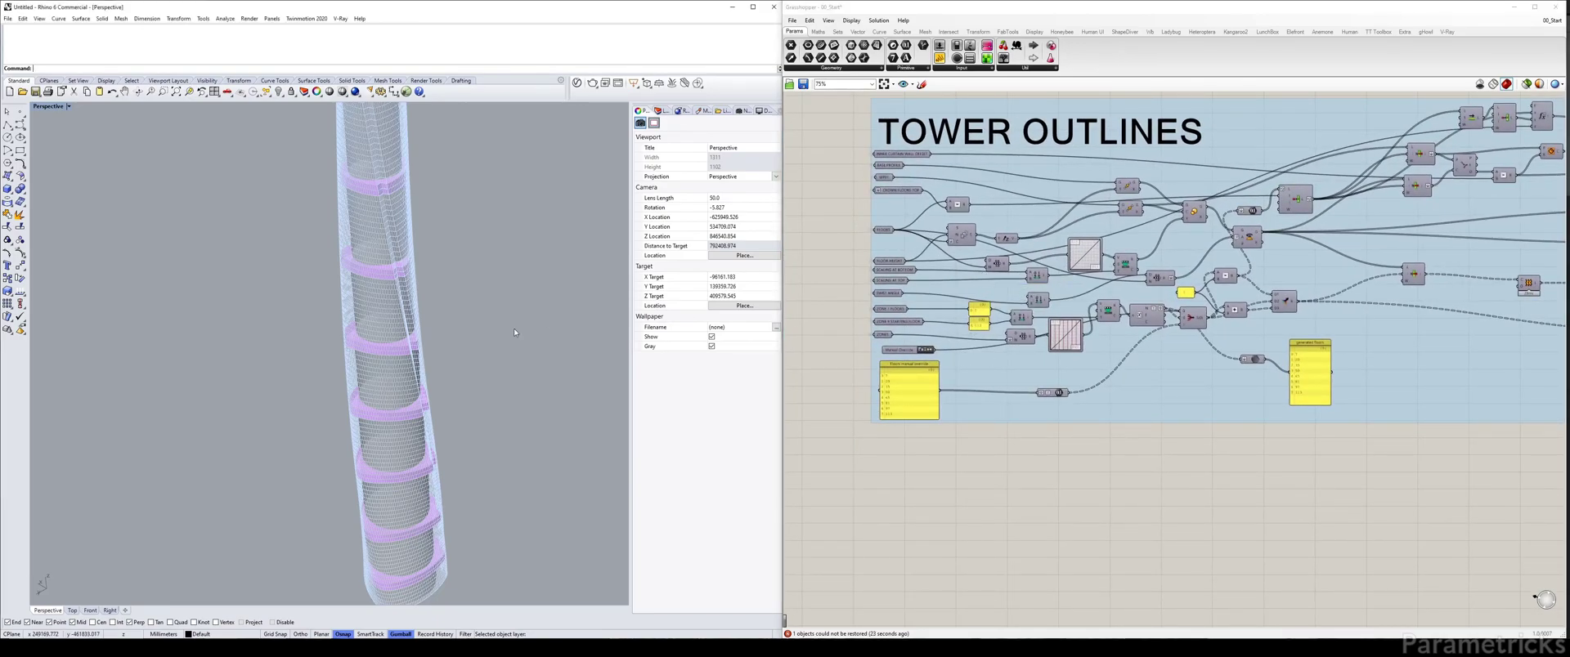
scroll(514, 327, down, 3)
scroll(513, 327, down, 3)
click(932, 470)
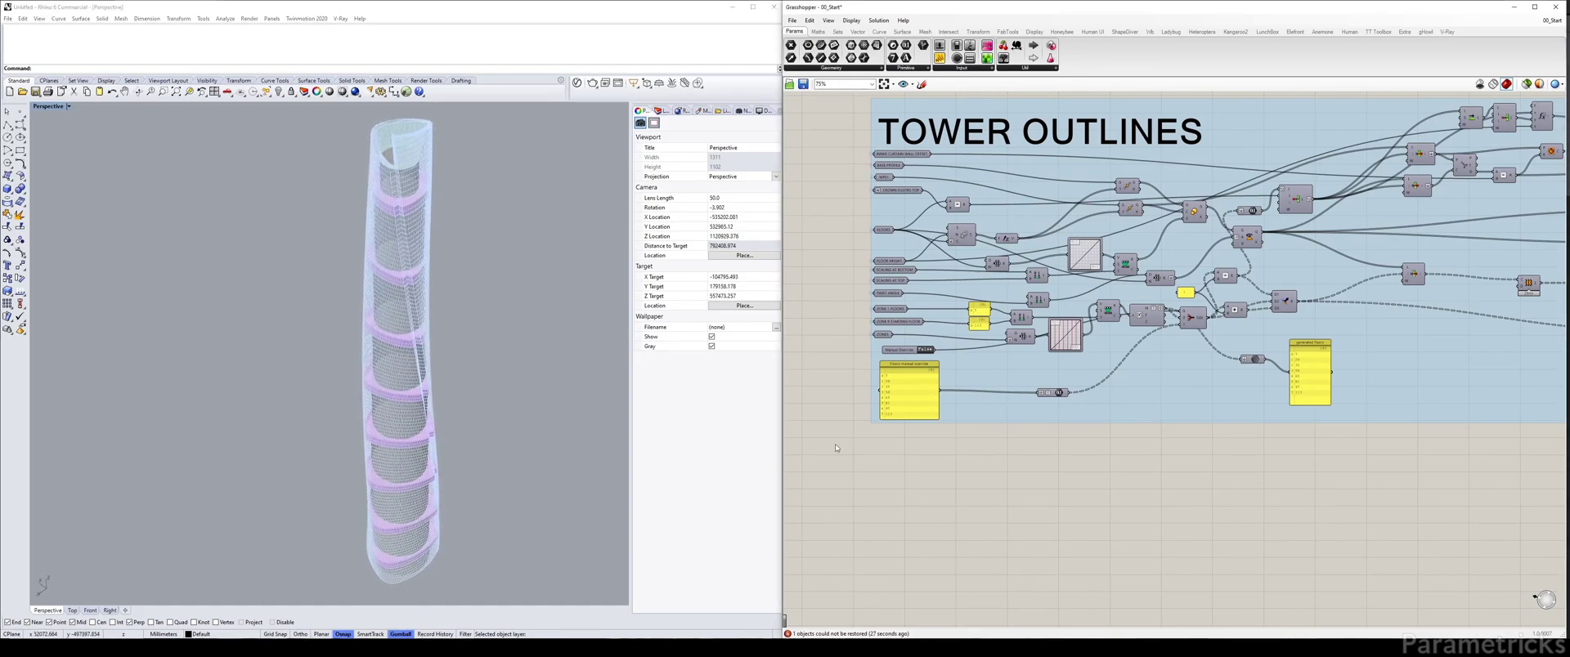